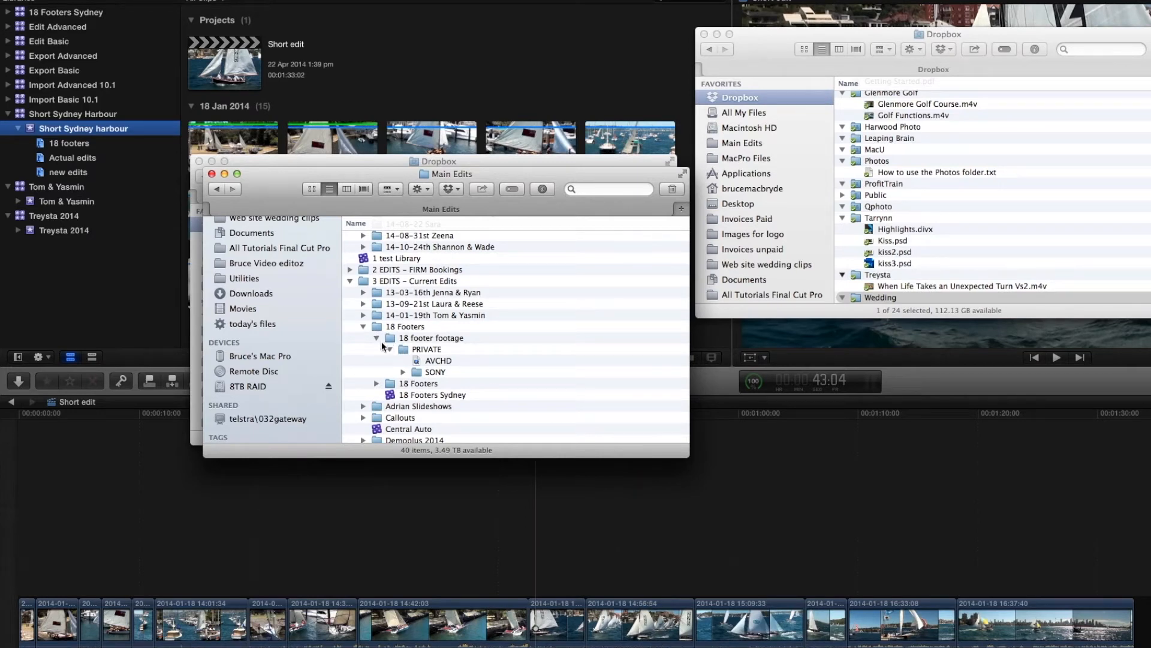
Expand the 18 footer footage folder and its PRIVATE subfolder to inspect the camera card structure.
{"action": "left_click", "coordinate": [376, 339]}
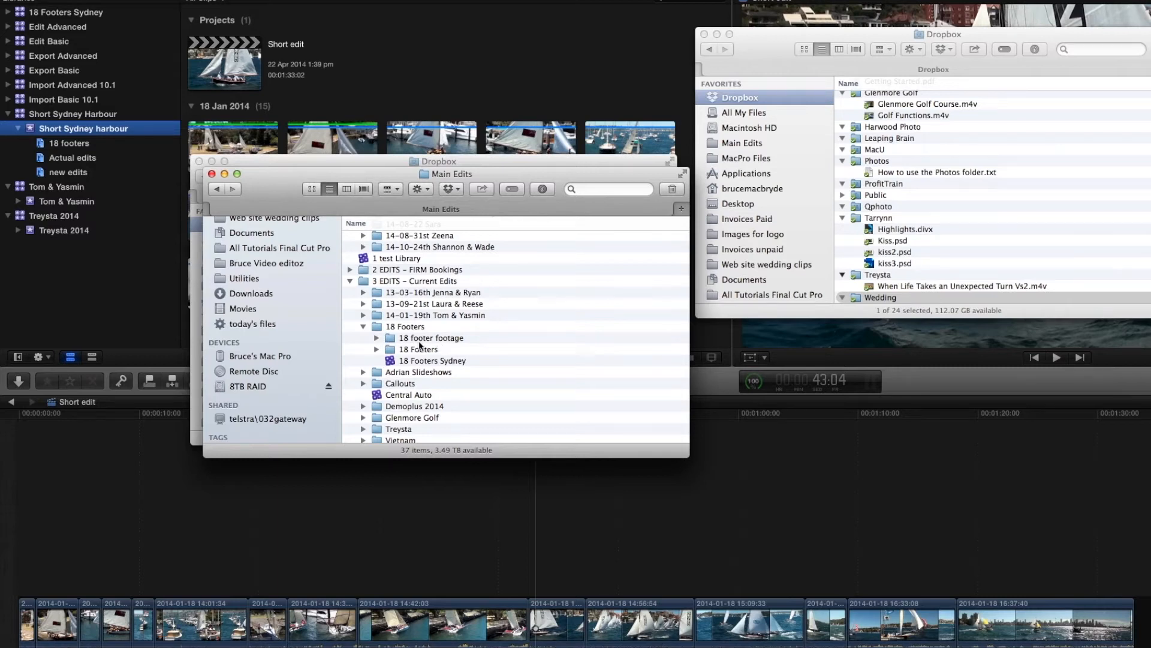
{"action": "left_click", "coordinate": [377, 338]}
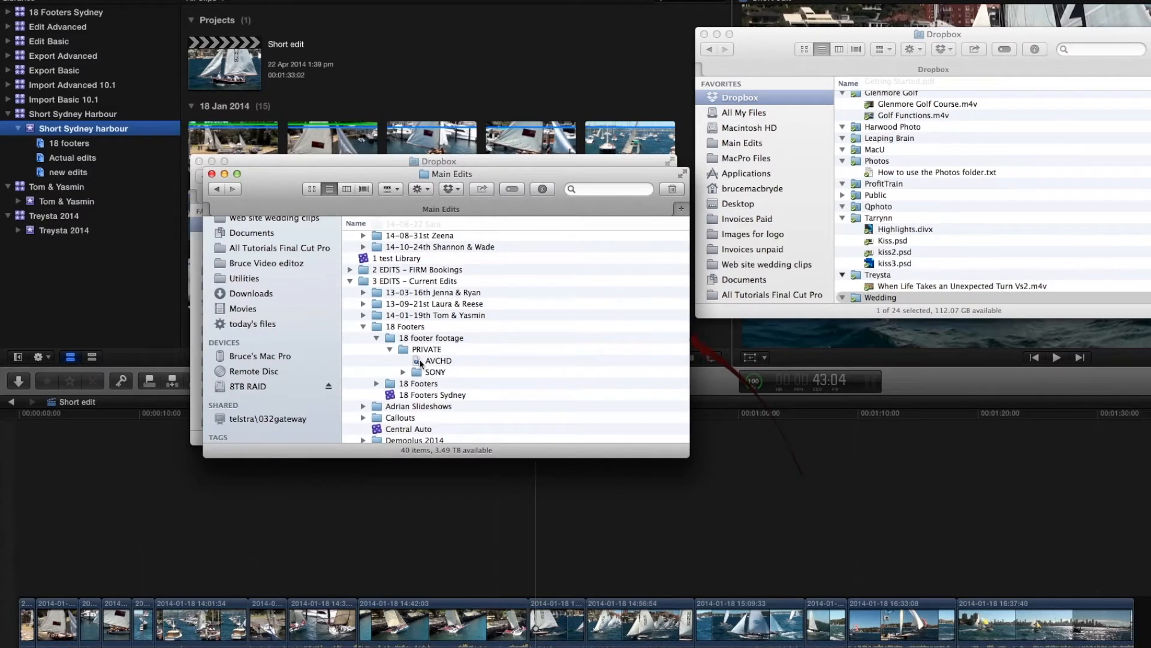
{"action": "left_click", "coordinate": [390, 349]}
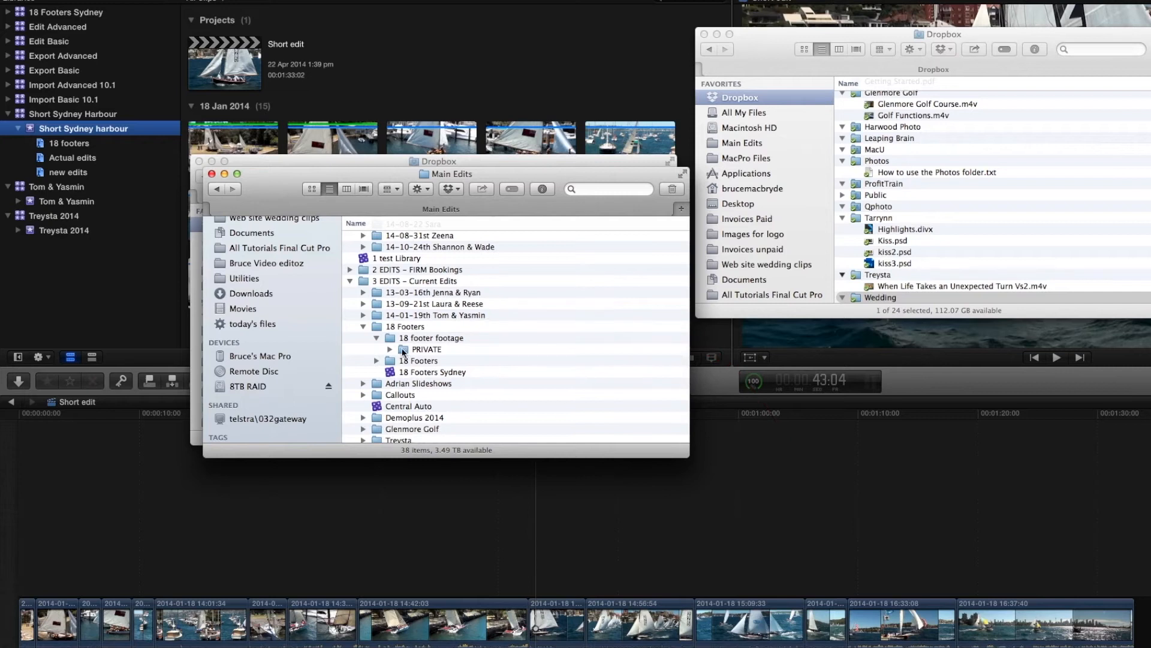
{"action": "left_click", "coordinate": [390, 349]}
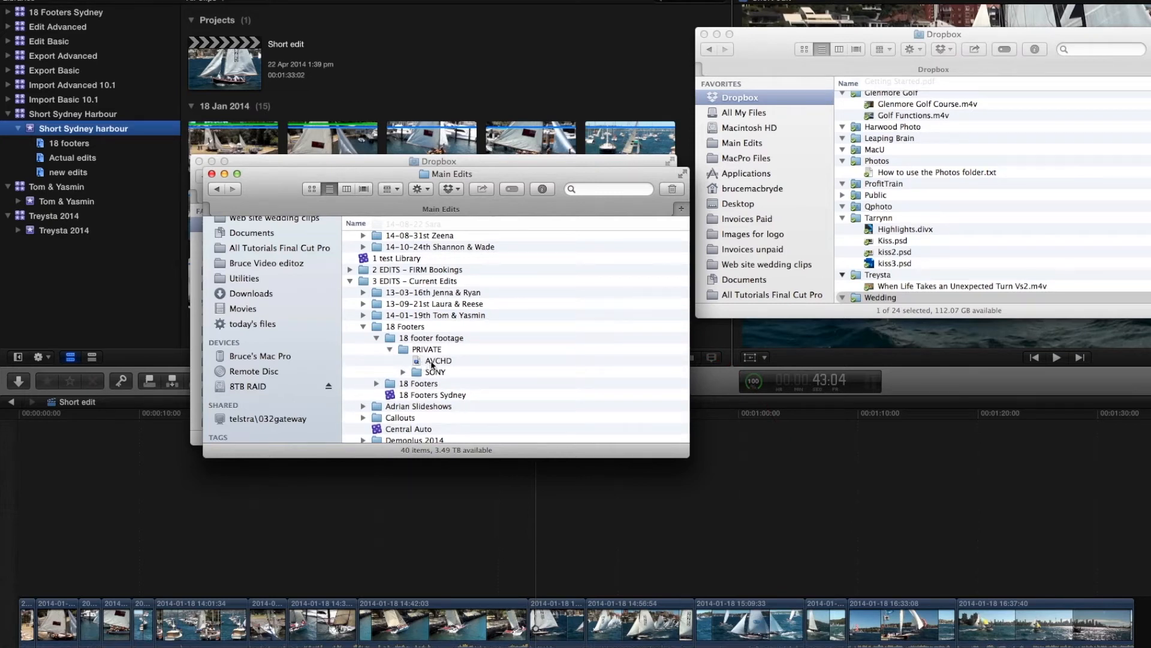
Show the package contents of AVCHD and of BDMV inside it, and expand the STREAM folder.
{"action": "right_click", "coordinate": [418, 361]}
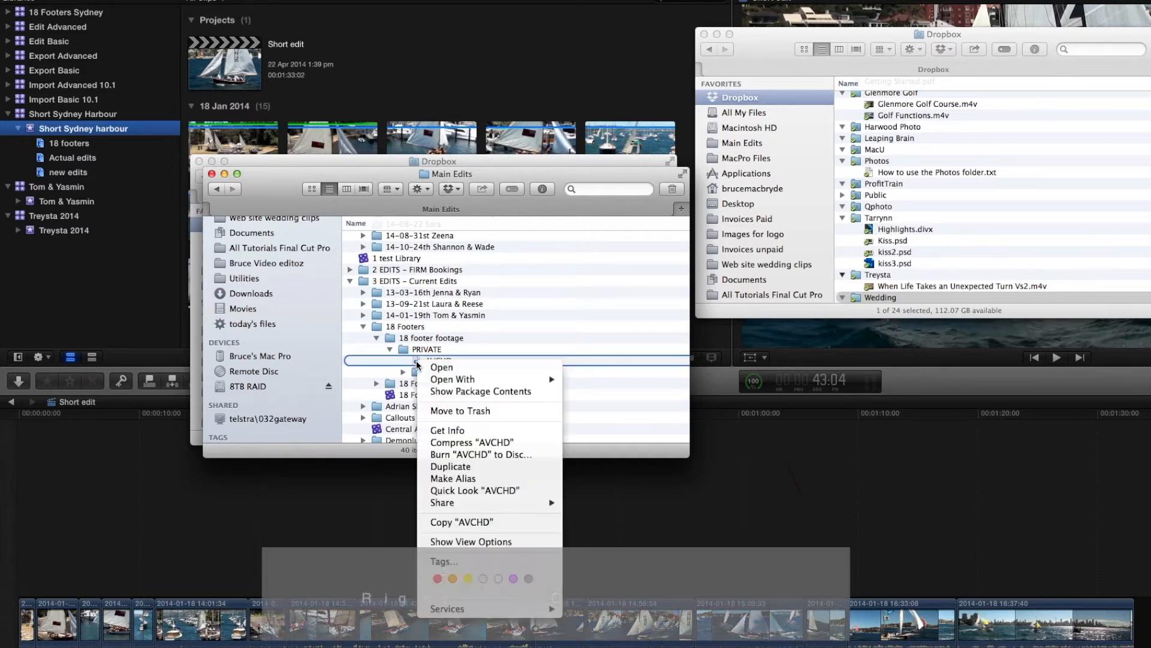
{"action": "left_click", "coordinate": [461, 392]}
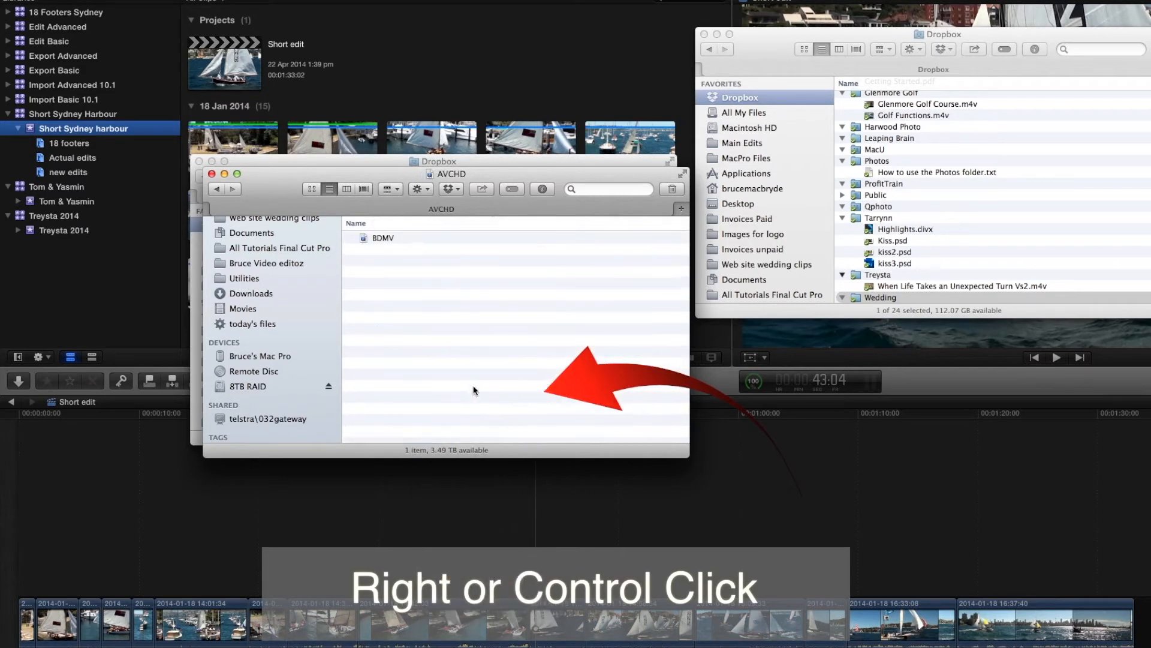
{"action": "right_click", "coordinate": [366, 240]}
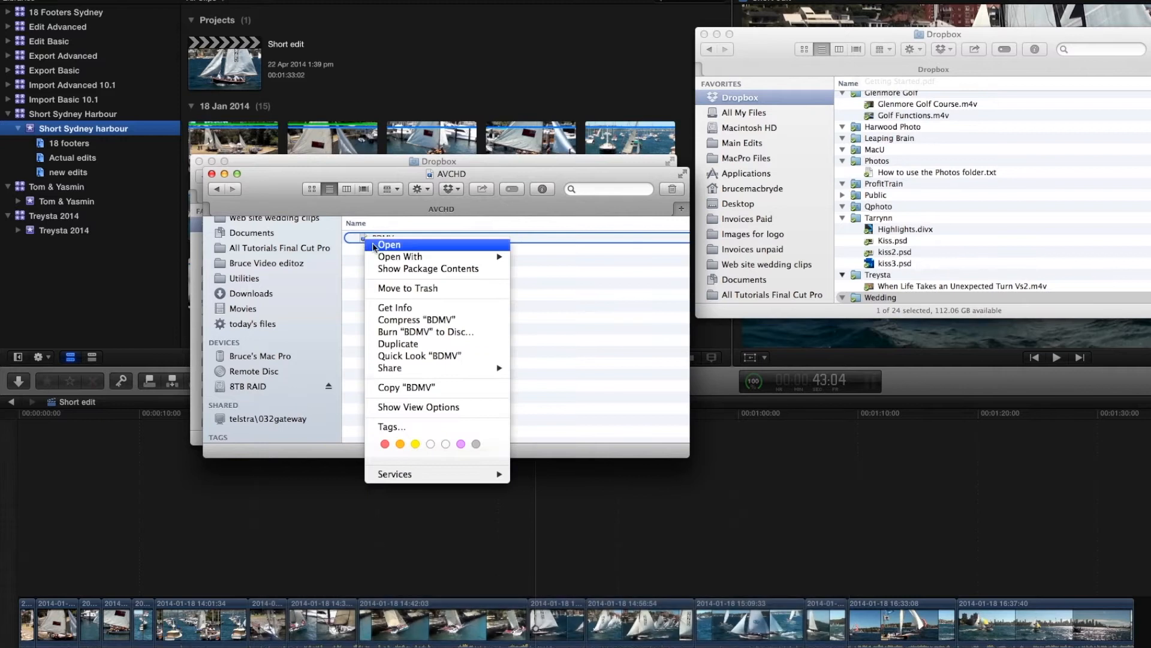
{"action": "left_click", "coordinate": [403, 271]}
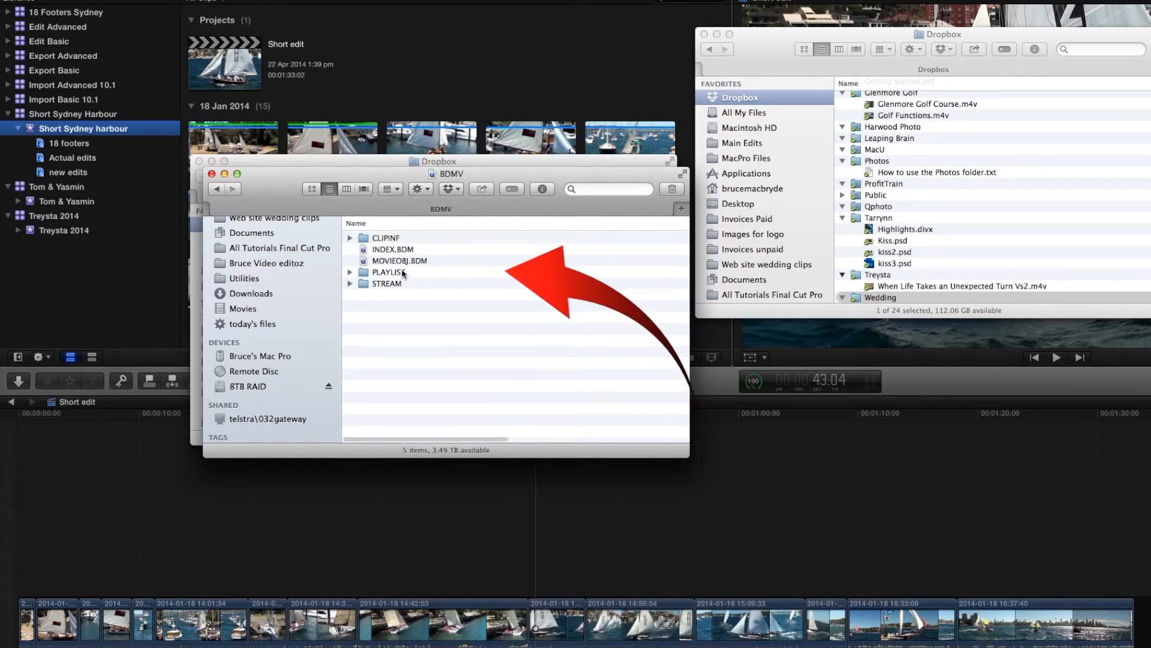
{"action": "left_click", "coordinate": [349, 284]}
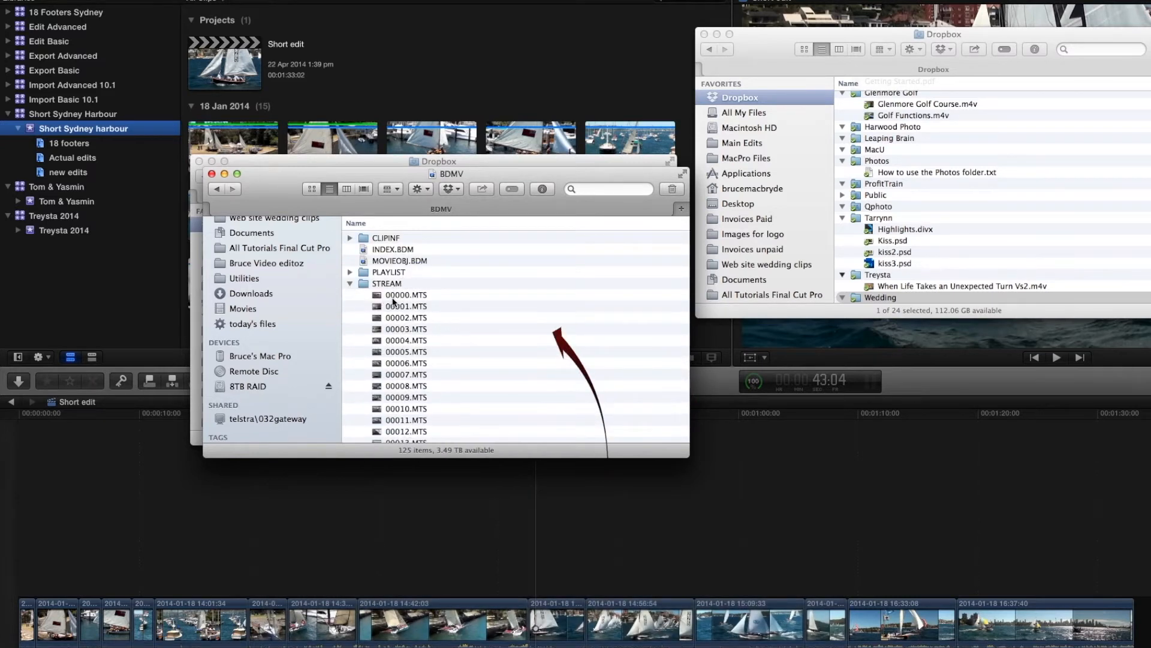
Preview the clips 00002.MTS, 00004.MTS and 00008.MTS one after another, and collapse the STREAM folder.
{"action": "left_click", "coordinate": [399, 321]}
{"action": "key", "text": "space"}
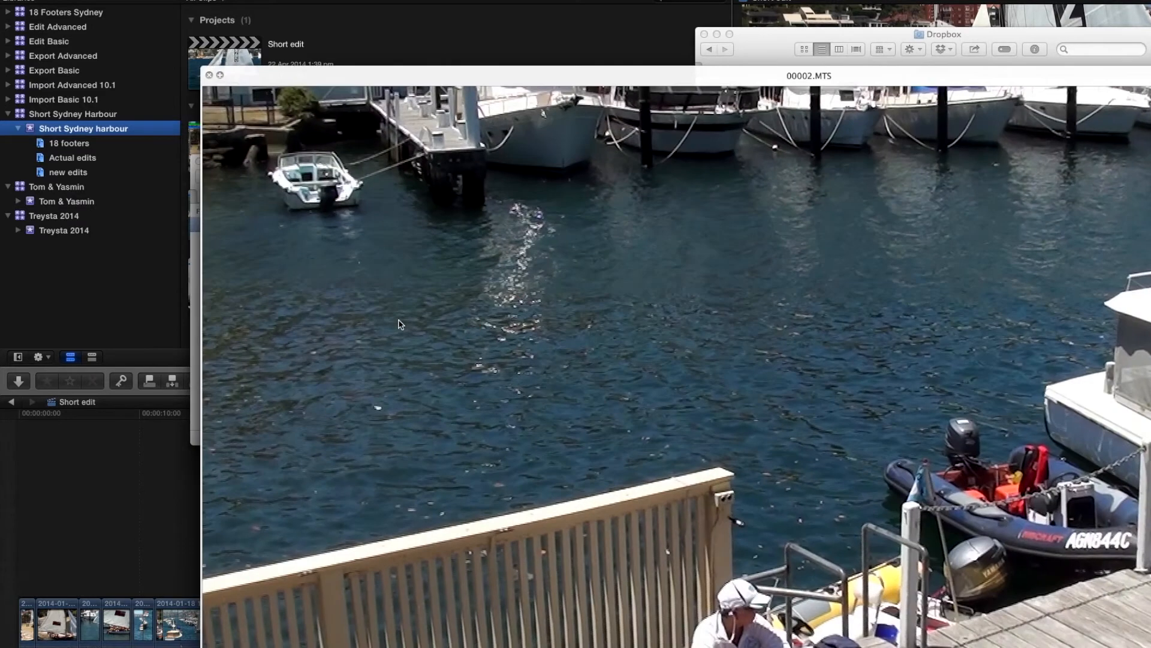
{"action": "key", "text": "space"}
{"action": "left_click", "coordinate": [403, 342]}
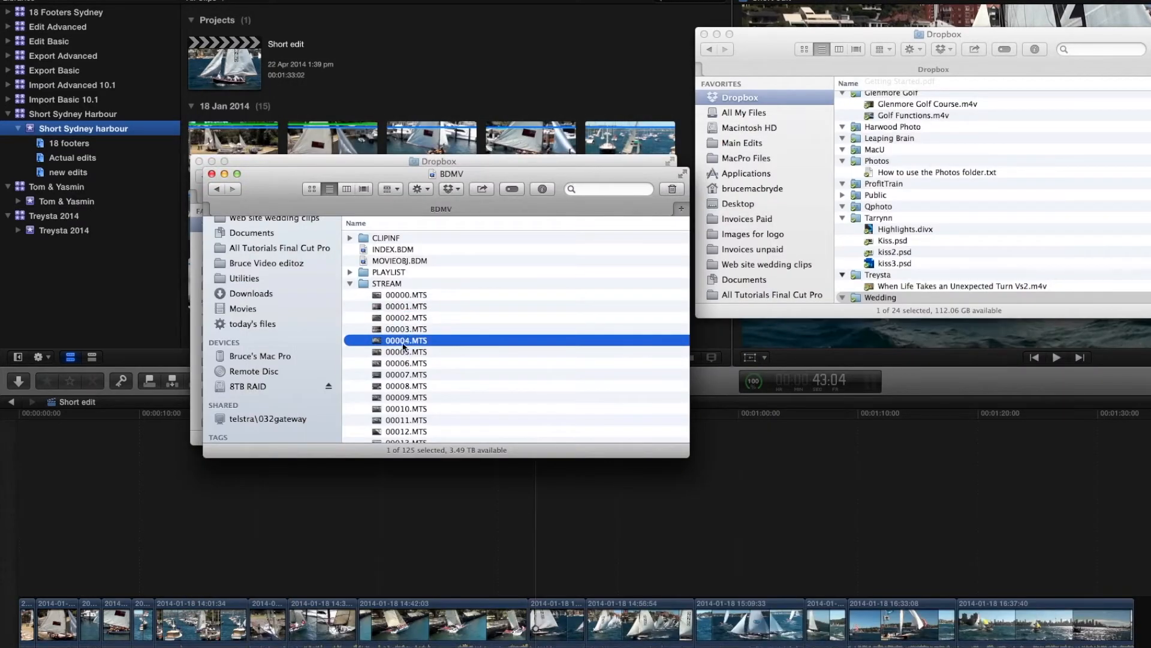
{"action": "key", "text": "space"}
{"action": "key", "text": "space"}
{"action": "left_click", "coordinate": [412, 387]}
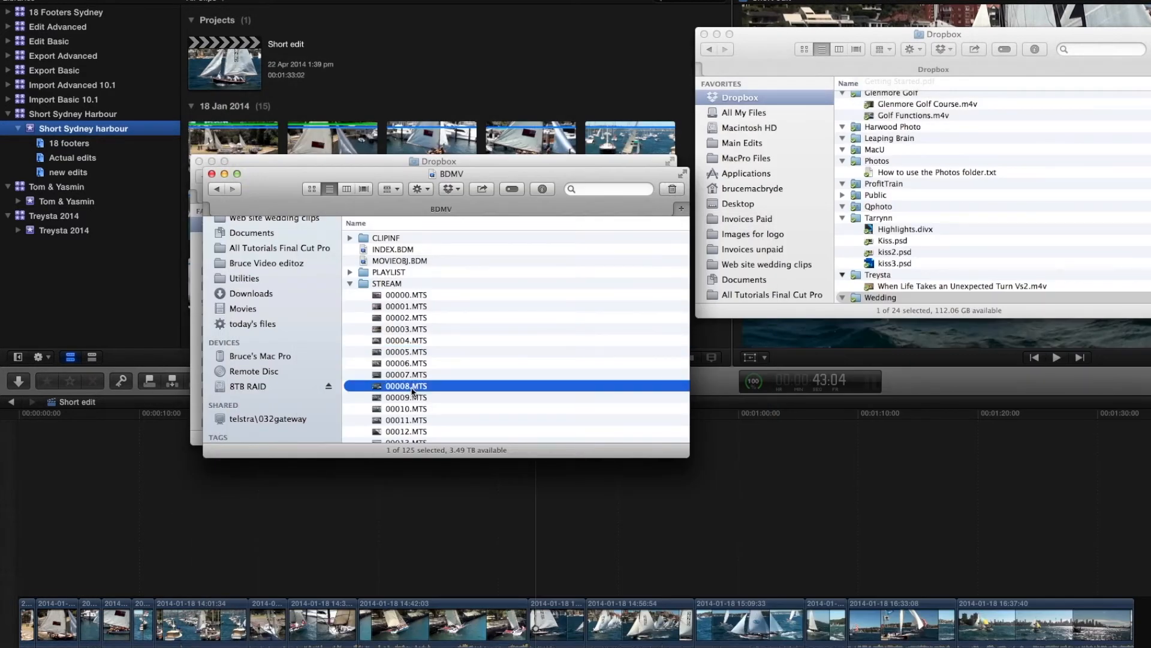
{"action": "key", "text": "space"}
{"action": "key", "text": "space"}
{"action": "left_click", "coordinate": [351, 284]}
Switch to Final Cut Pro, open Media Import and select Clip #1 to Clip #3 in the Card 1 folder on 8TB RAID.
{"action": "left_click", "coordinate": [155, 201]}
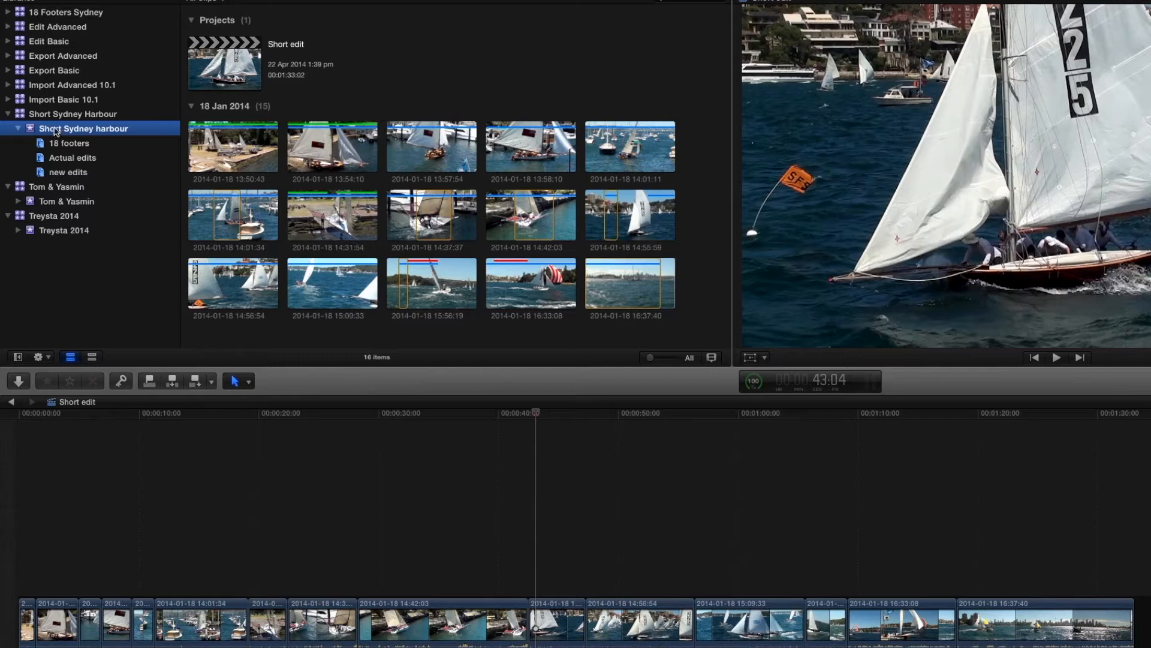
{"action": "right_click", "coordinate": [409, 80]}
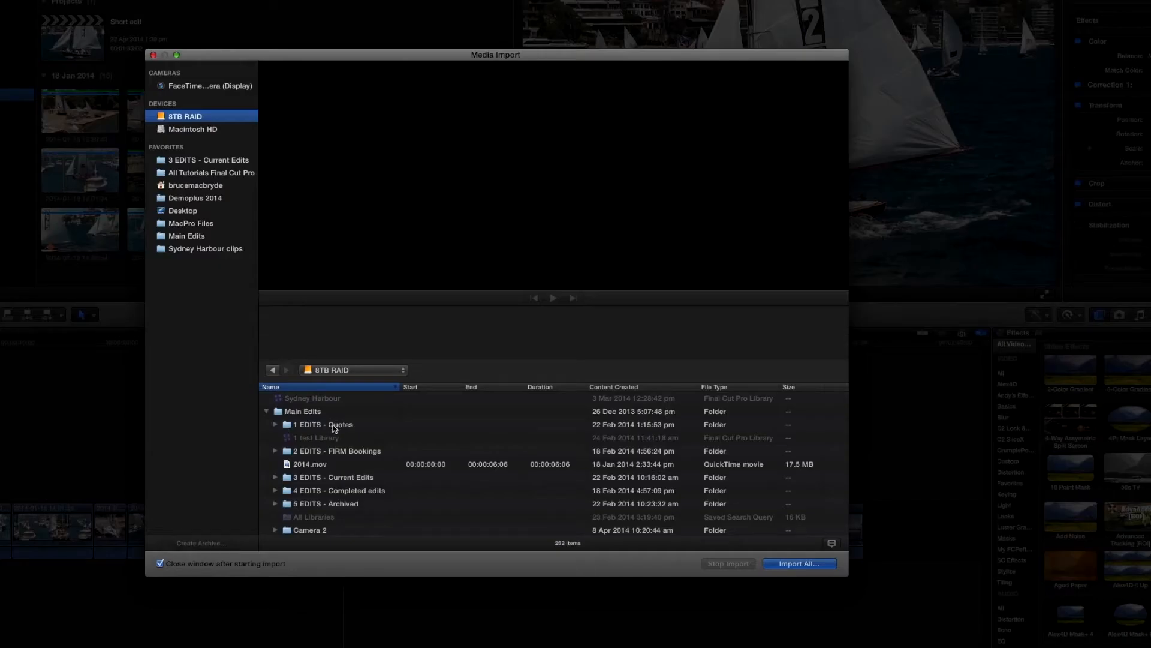
{"action": "scroll", "coordinate": [335, 428], "scroll_direction": "down", "scroll_amount": 5}
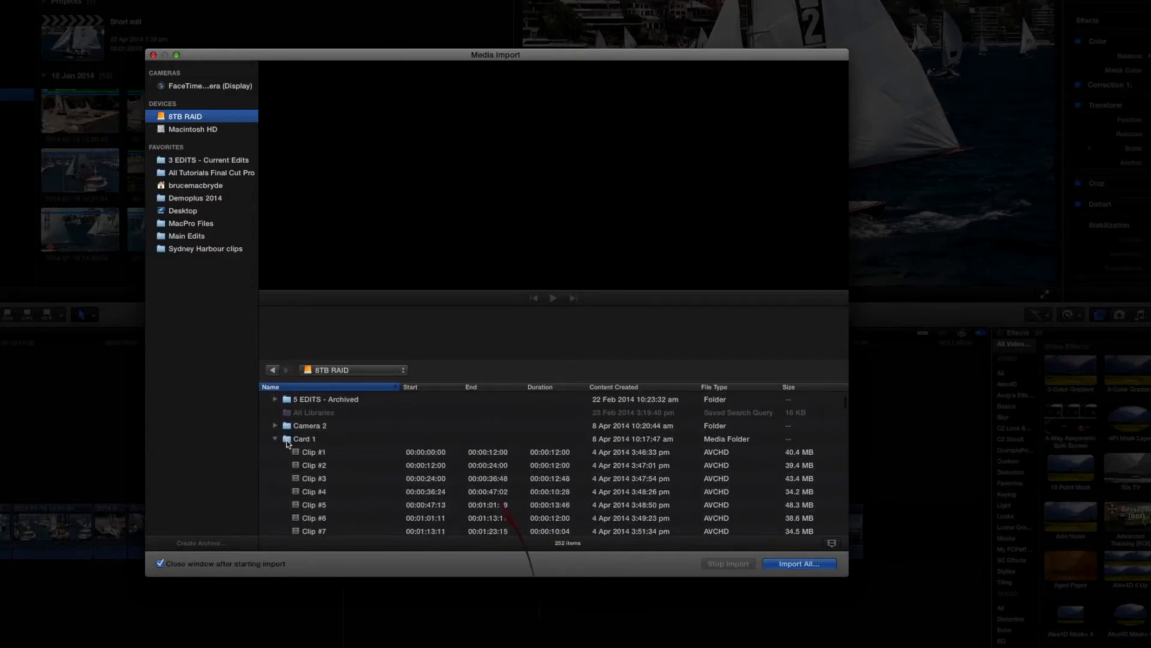
{"action": "left_click", "coordinate": [306, 454]}
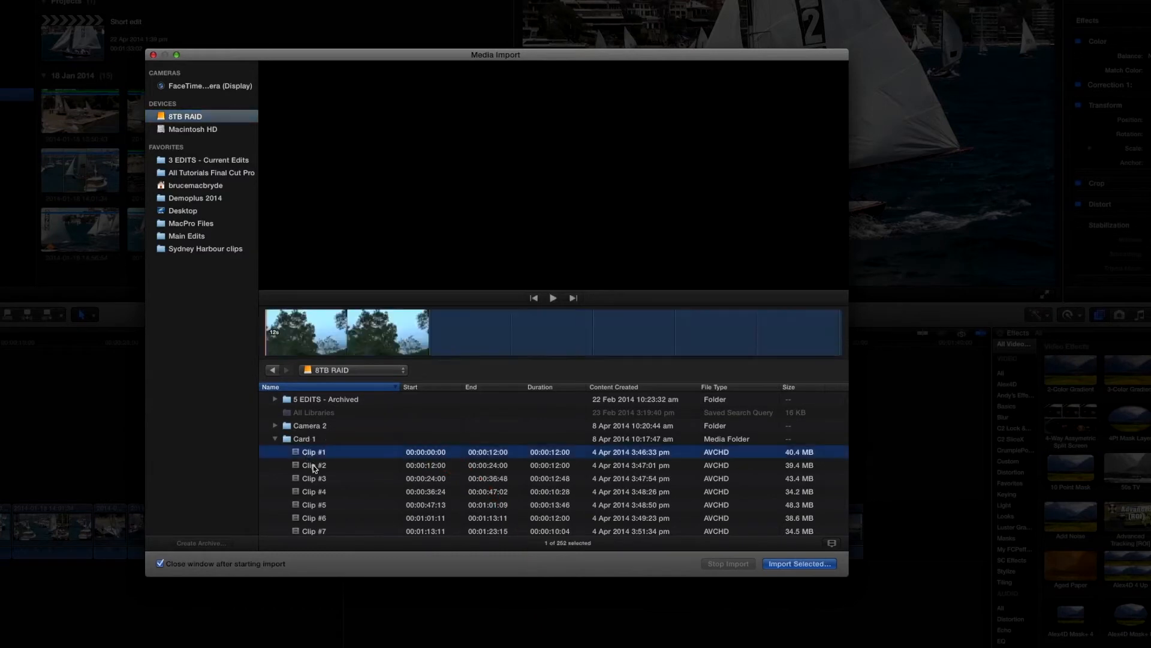
{"action": "left_click", "coordinate": [313, 466]}
{"action": "left_click", "coordinate": [317, 480]}
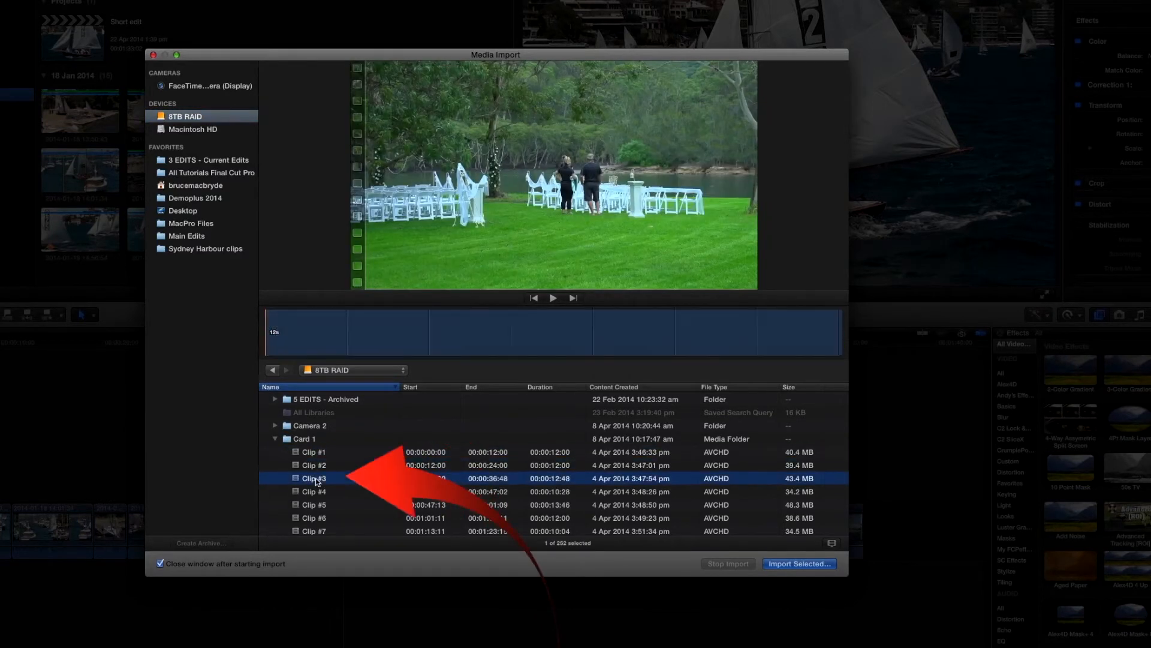
{"action": "left_click", "coordinate": [319, 457], "text": "shift"}
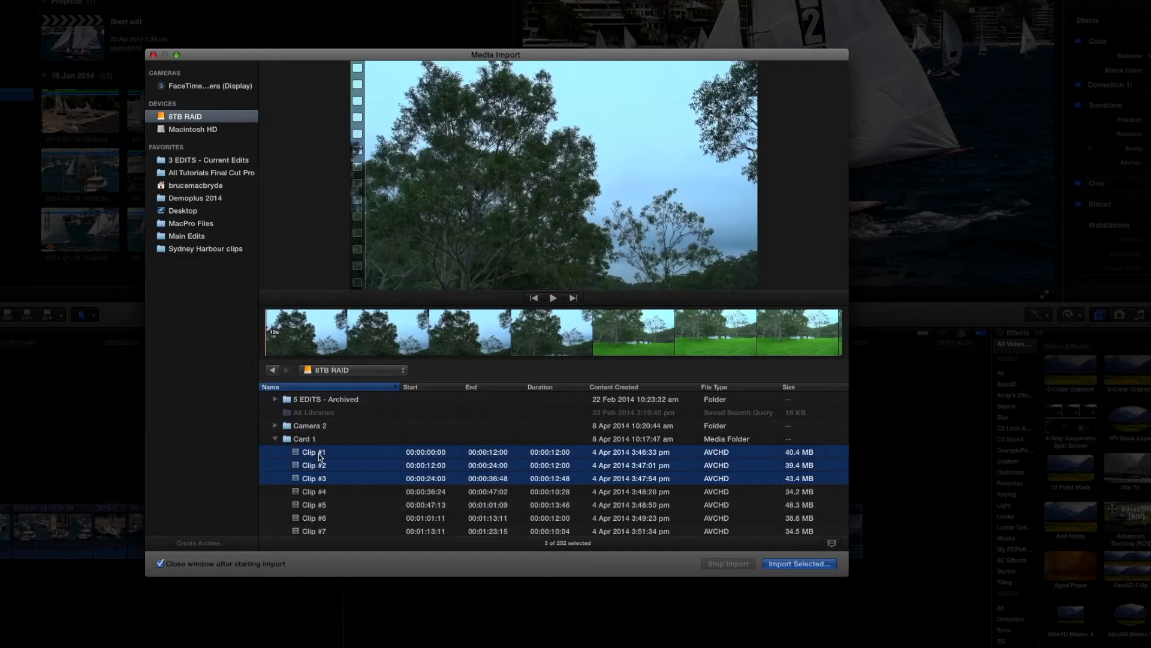
Import the three selected clips into the Short Sydney harbour event with Create optimized media turned off.
{"action": "left_click", "coordinate": [819, 565]}
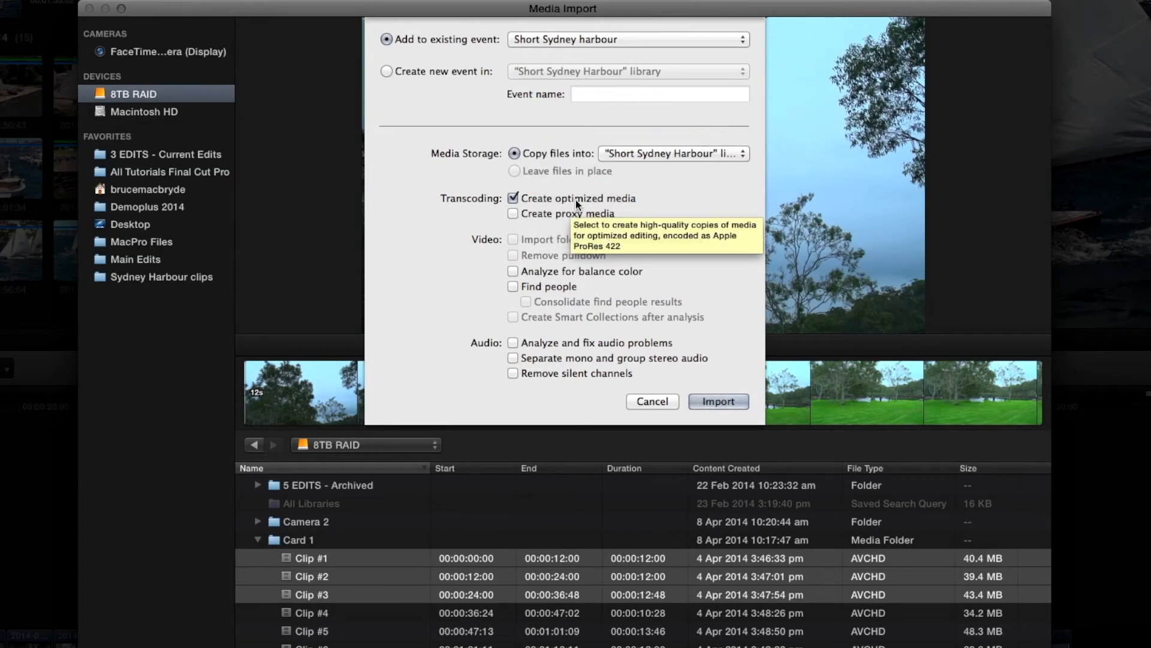
{"action": "left_click", "coordinate": [514, 199]}
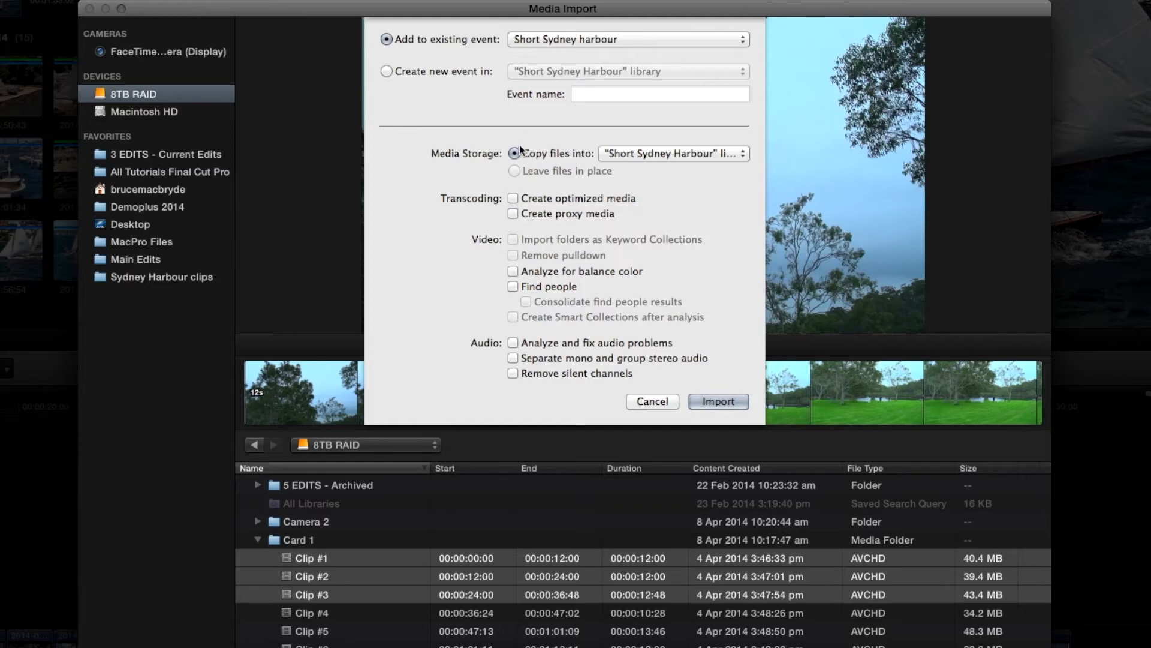
{"action": "left_click", "coordinate": [732, 400]}
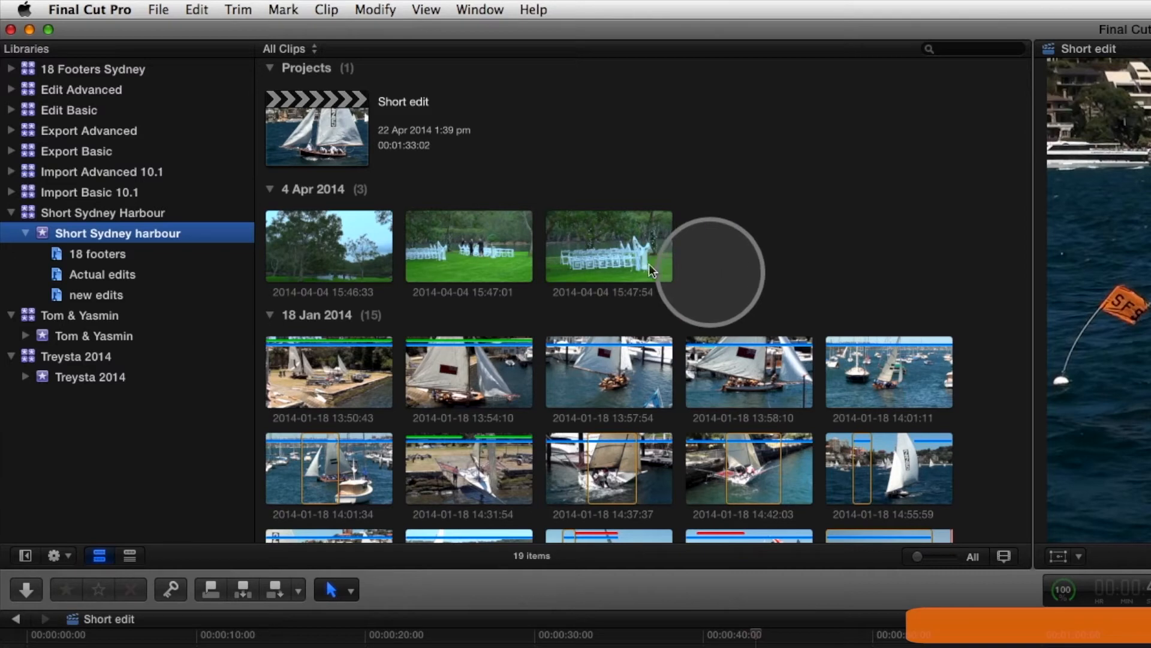
{"action": "right_click", "coordinate": [584, 246]}
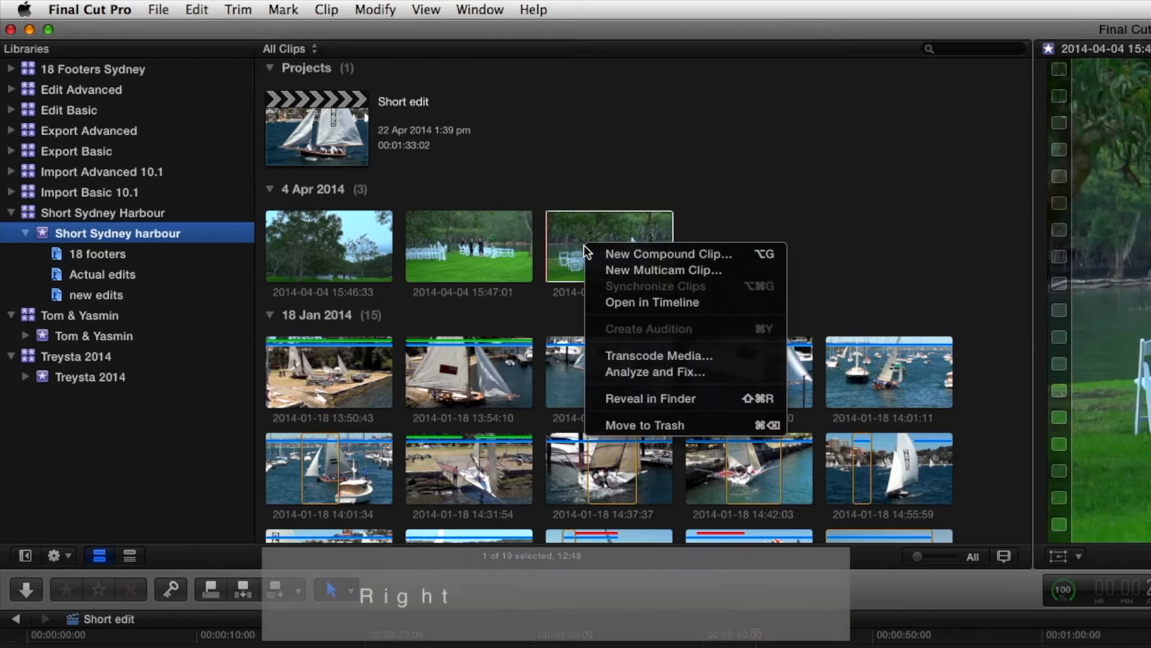
{"action": "left_click", "coordinate": [640, 358]}
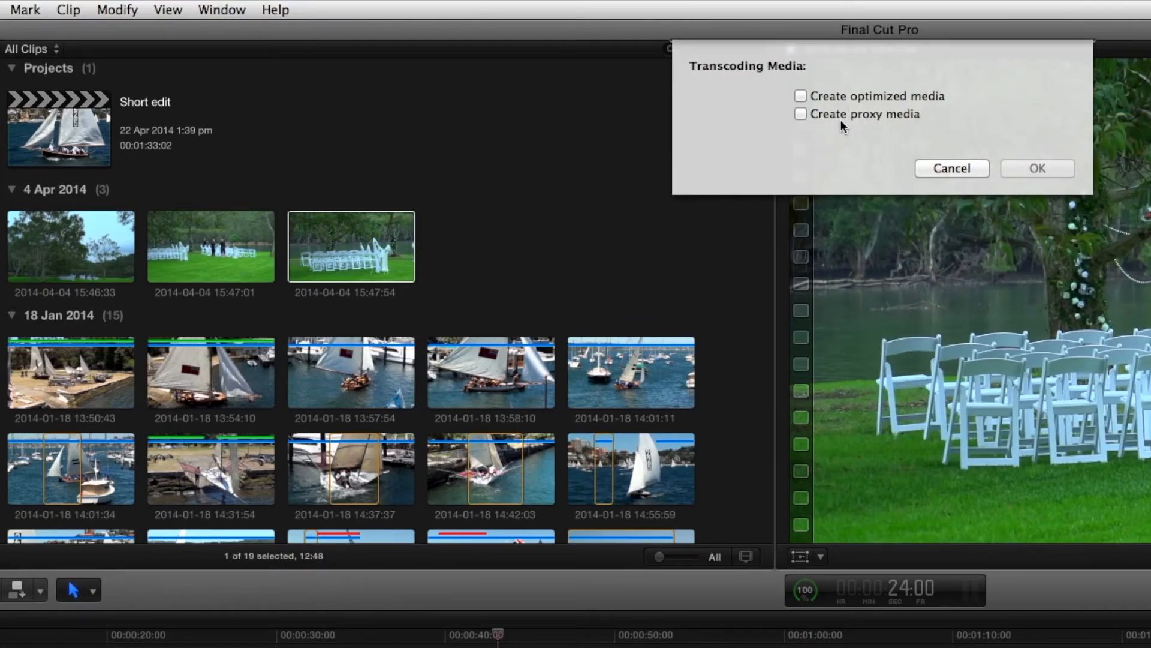
{"action": "left_click", "coordinate": [801, 96]}
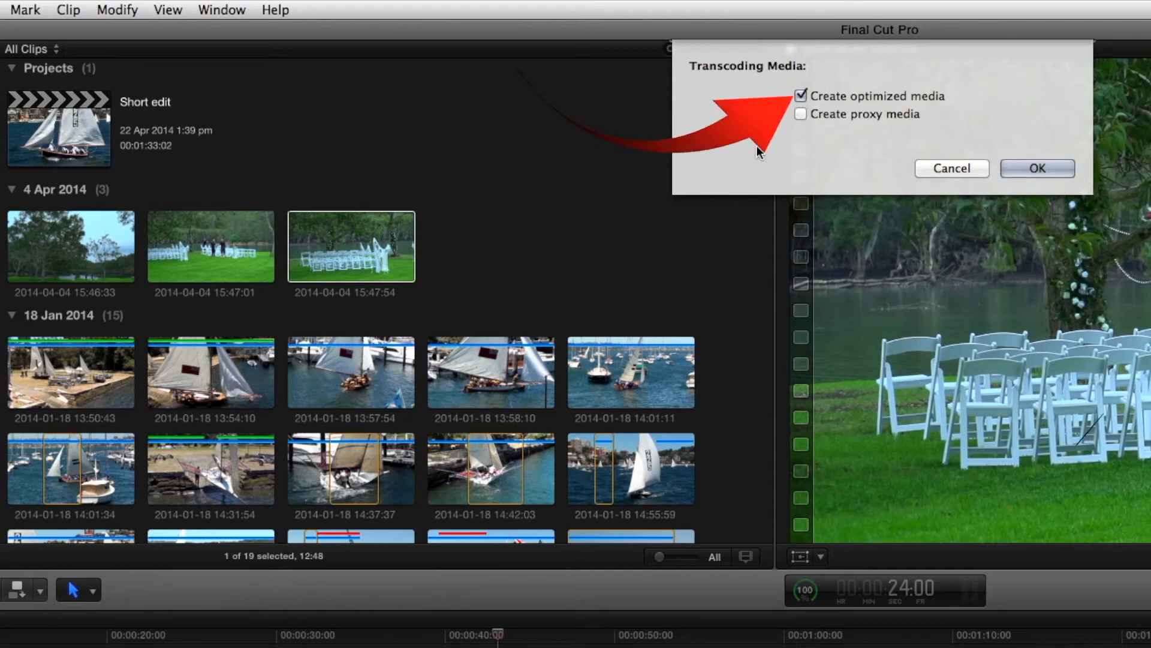
{"action": "left_click", "coordinate": [1041, 168]}
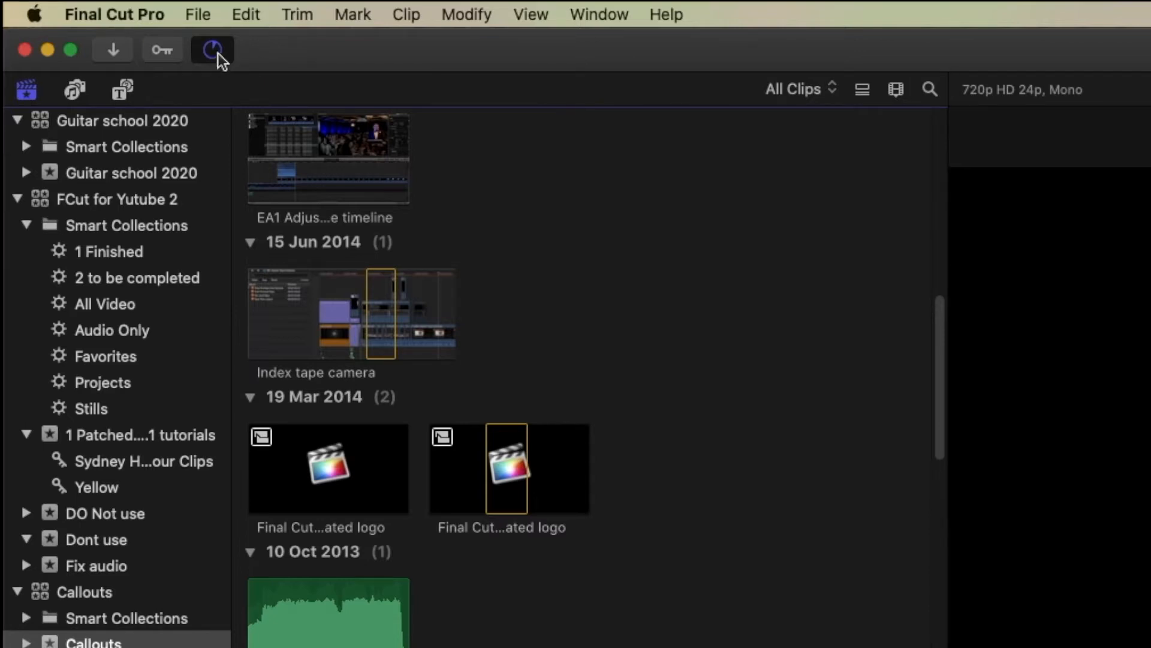
{"action": "left_click", "coordinate": [213, 52]}
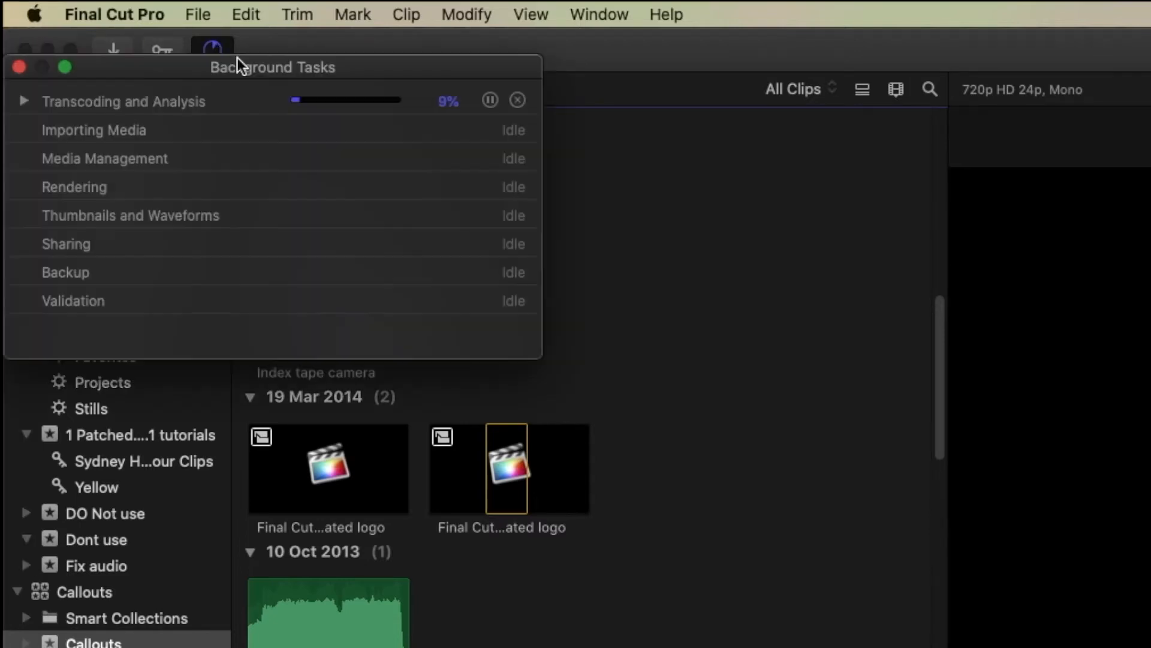
{"action": "left_click", "coordinate": [23, 99]}
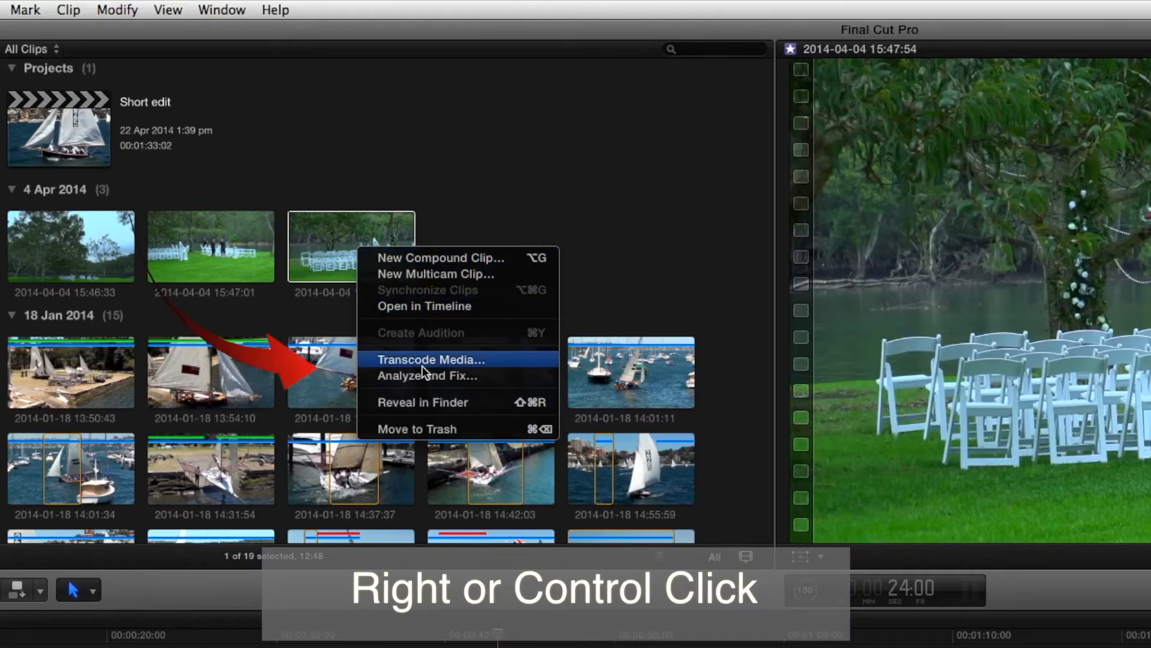
{"action": "left_click", "coordinate": [422, 365]}
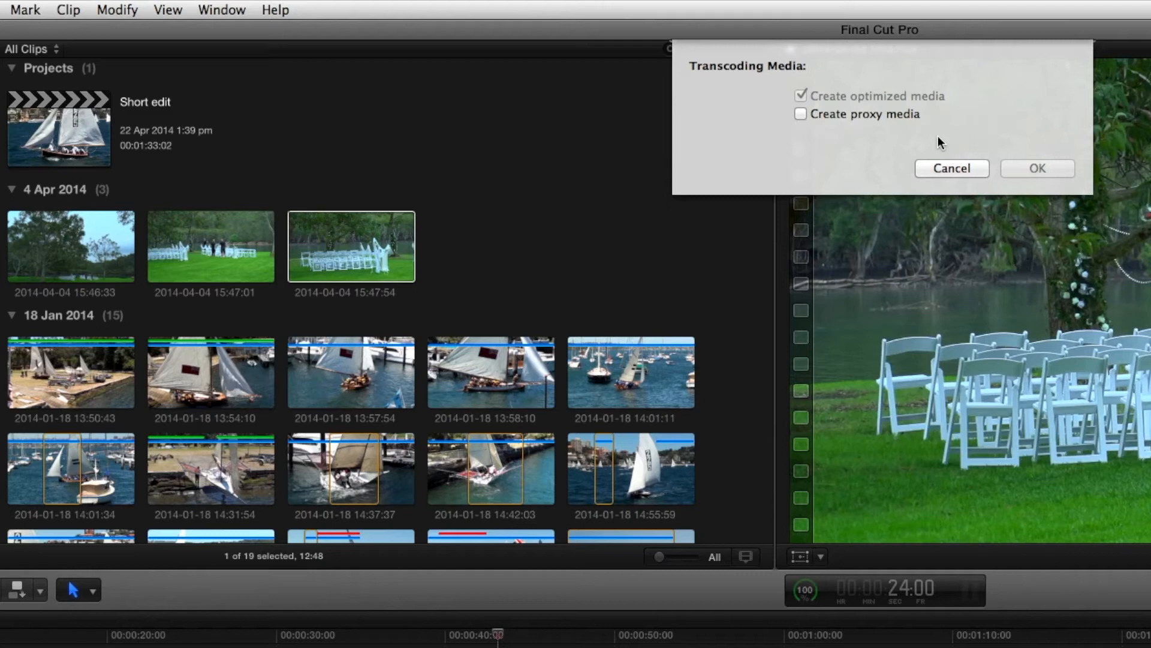
{"action": "left_click", "coordinate": [800, 114]}
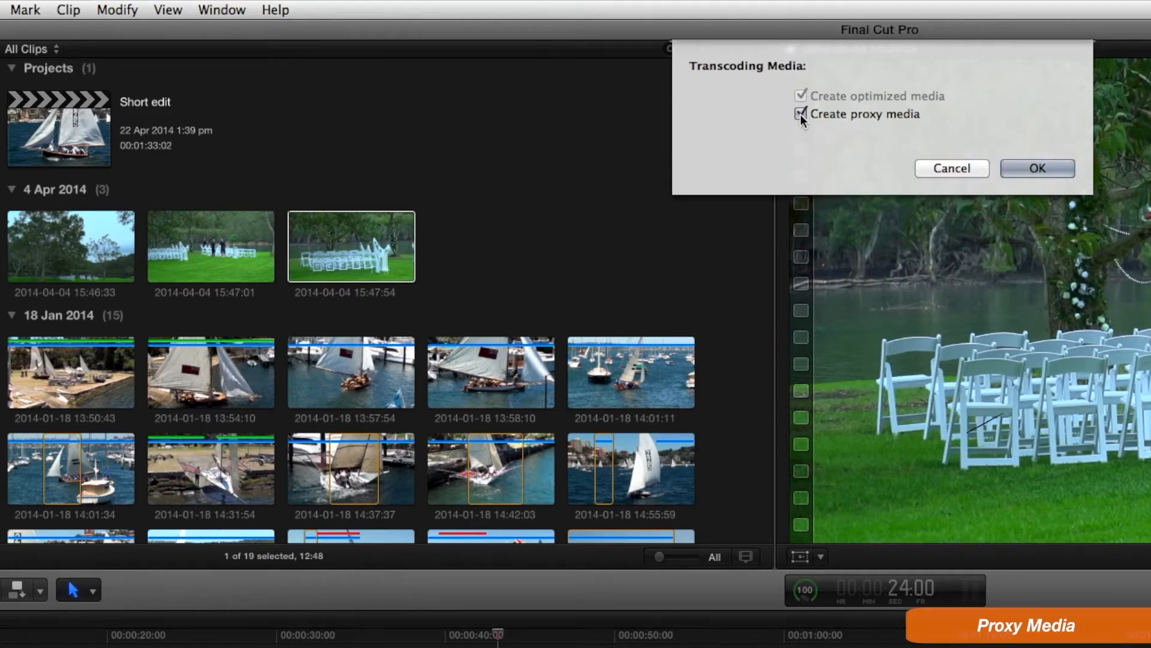
{"action": "left_click", "coordinate": [1038, 168]}
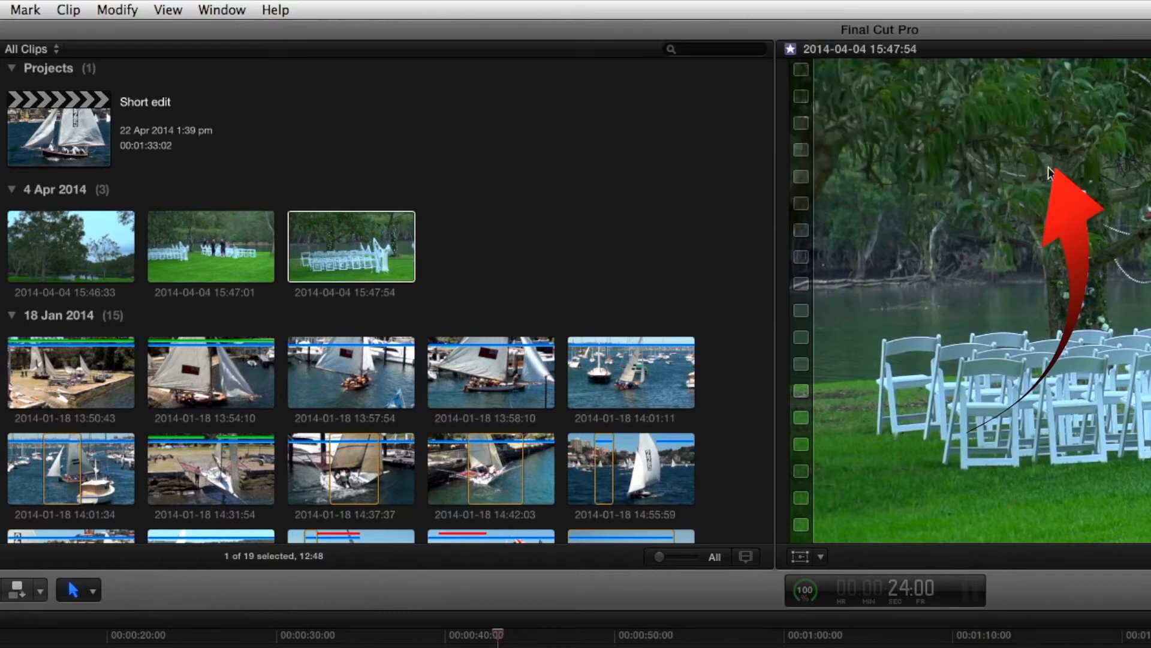
{"action": "right_click", "coordinate": [355, 247]}
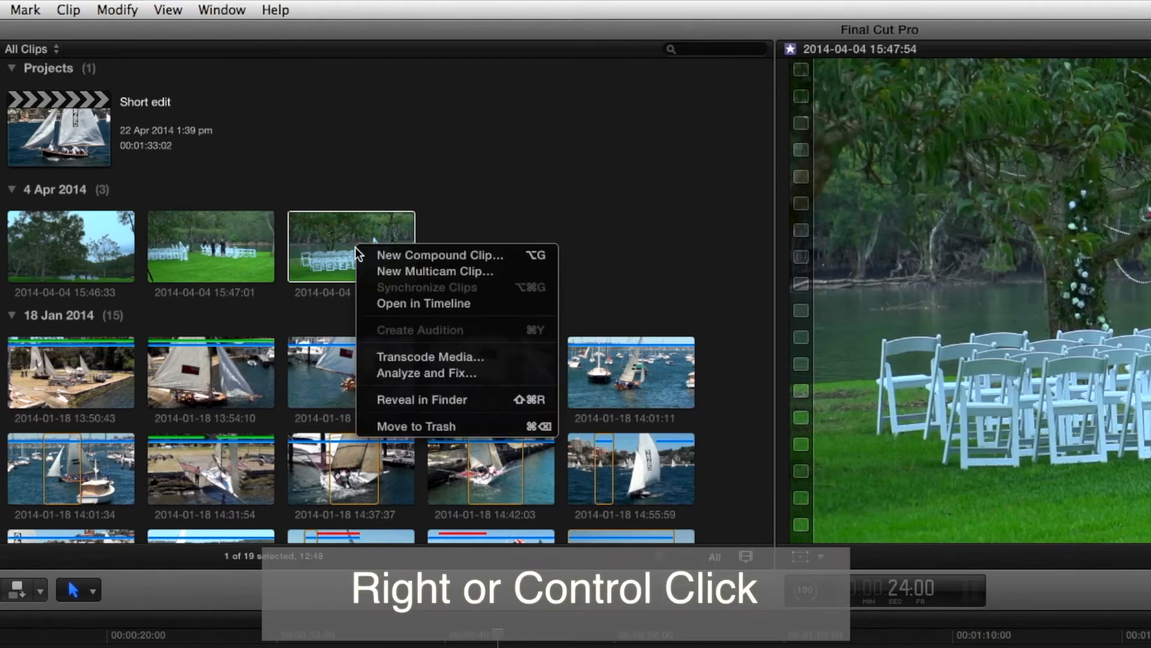
{"action": "left_click", "coordinate": [404, 356]}
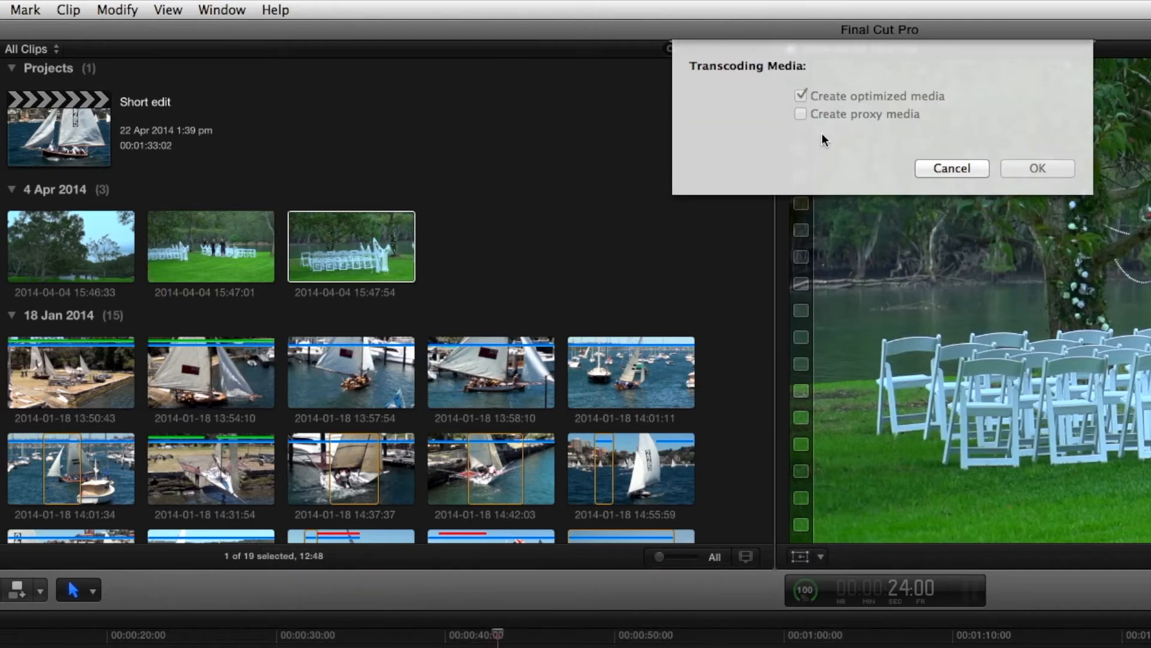
{"action": "left_click", "coordinate": [959, 165]}
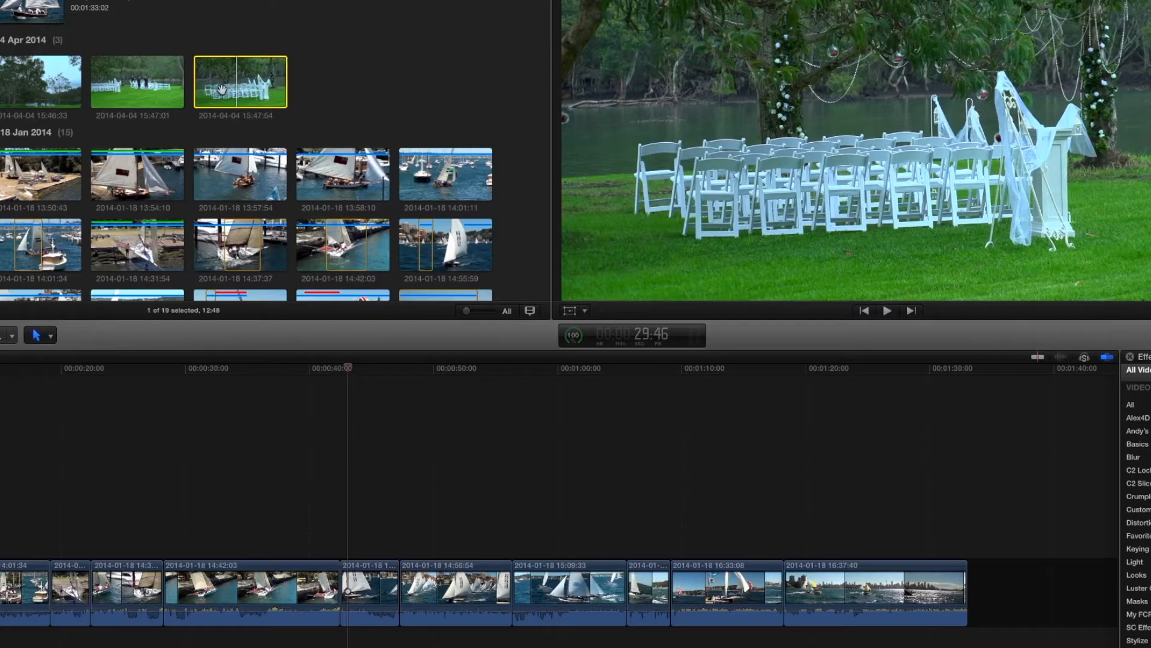
{"action": "left_click", "coordinate": [323, 246]}
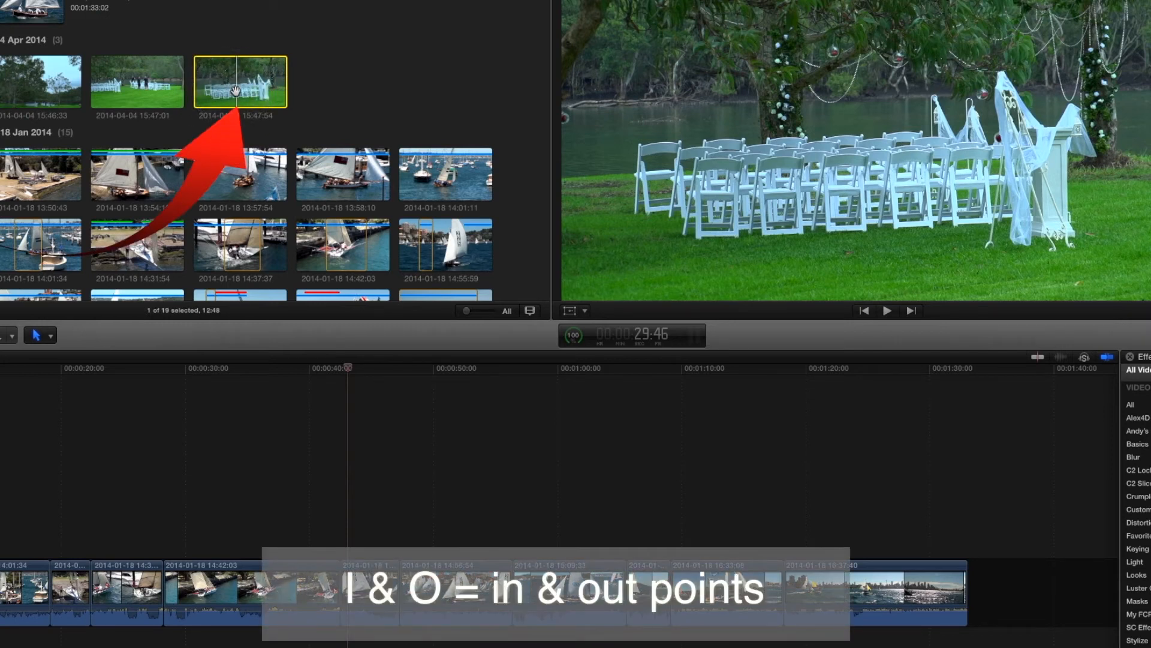
{"action": "key", "text": "i"}
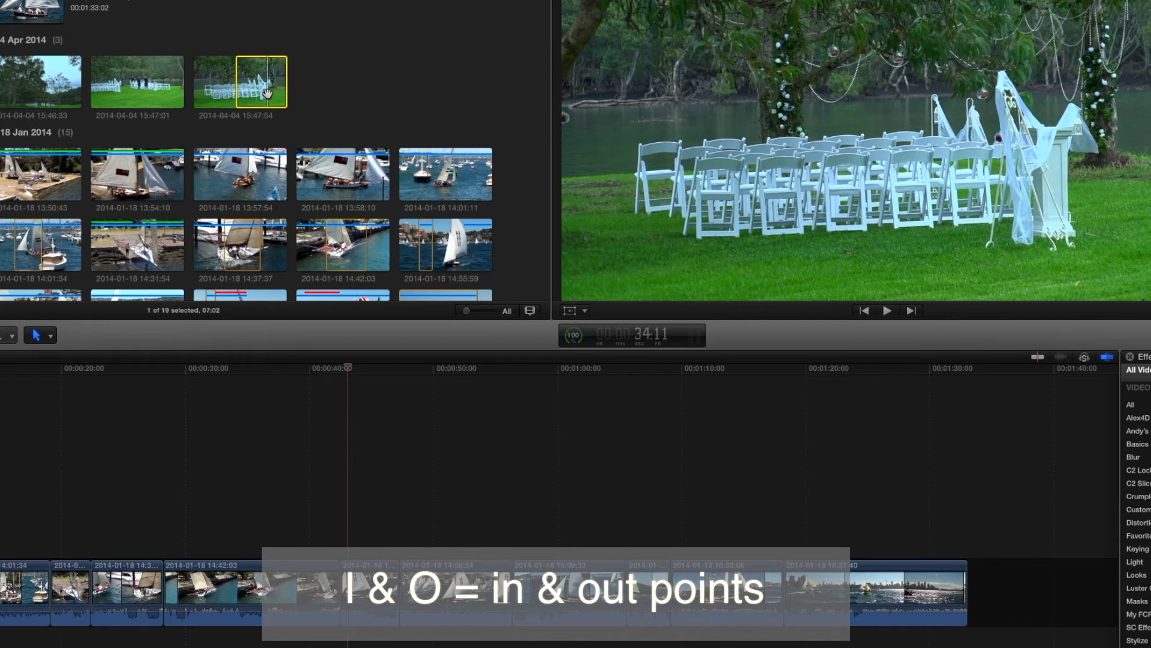
{"action": "key", "text": "o"}
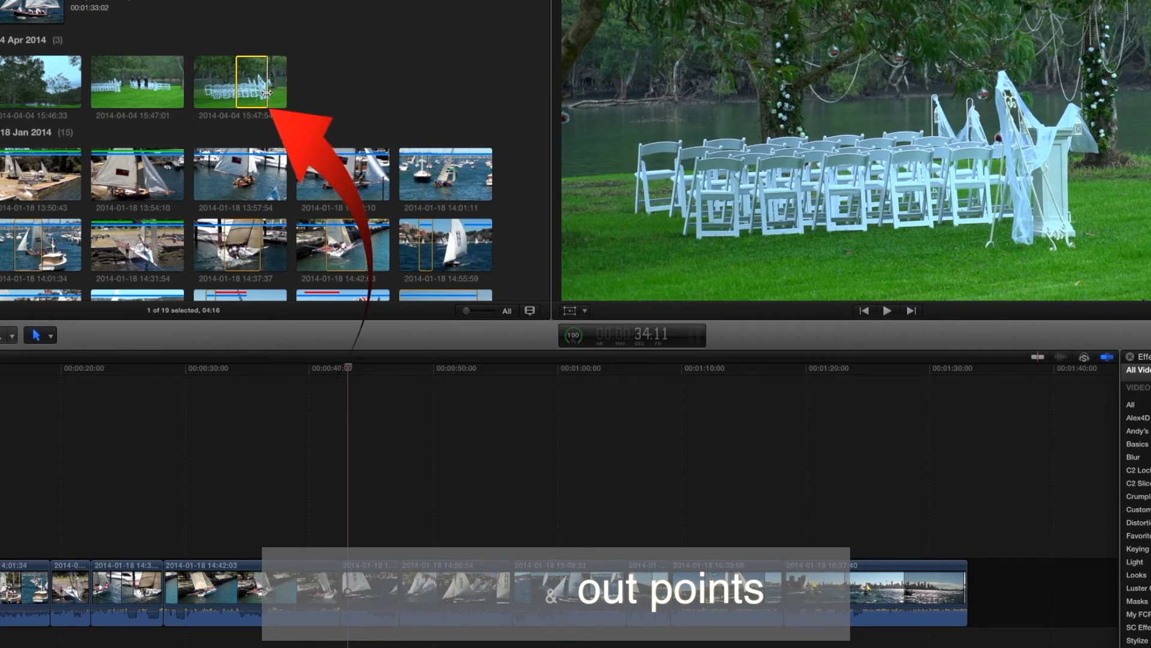
{"action": "left_click_drag", "start_coordinate": [251, 81], "coordinate": [1013, 606]}
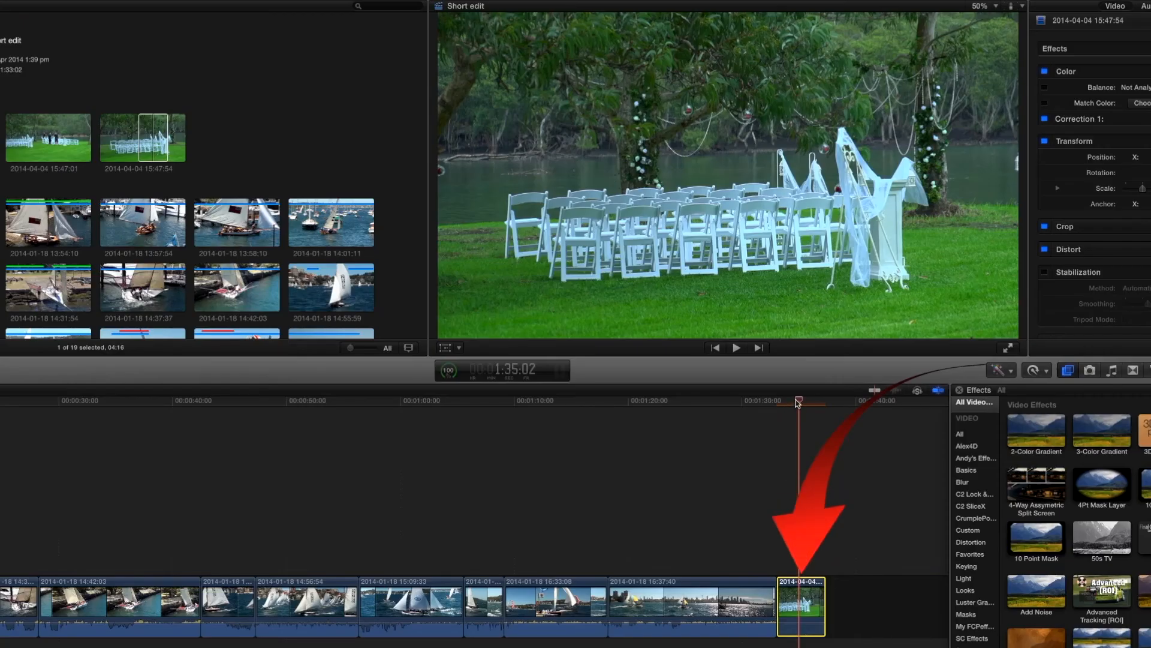
Position the playhead over the added clip and set the viewer's media playback to Proxy.
{"action": "mouse_move", "coordinate": [798, 403]}
{"action": "left_mouse_down"}
{"action": "mouse_move", "coordinate": [810, 405]}
{"action": "mouse_move", "coordinate": [801, 409]}
{"action": "left_mouse_up"}
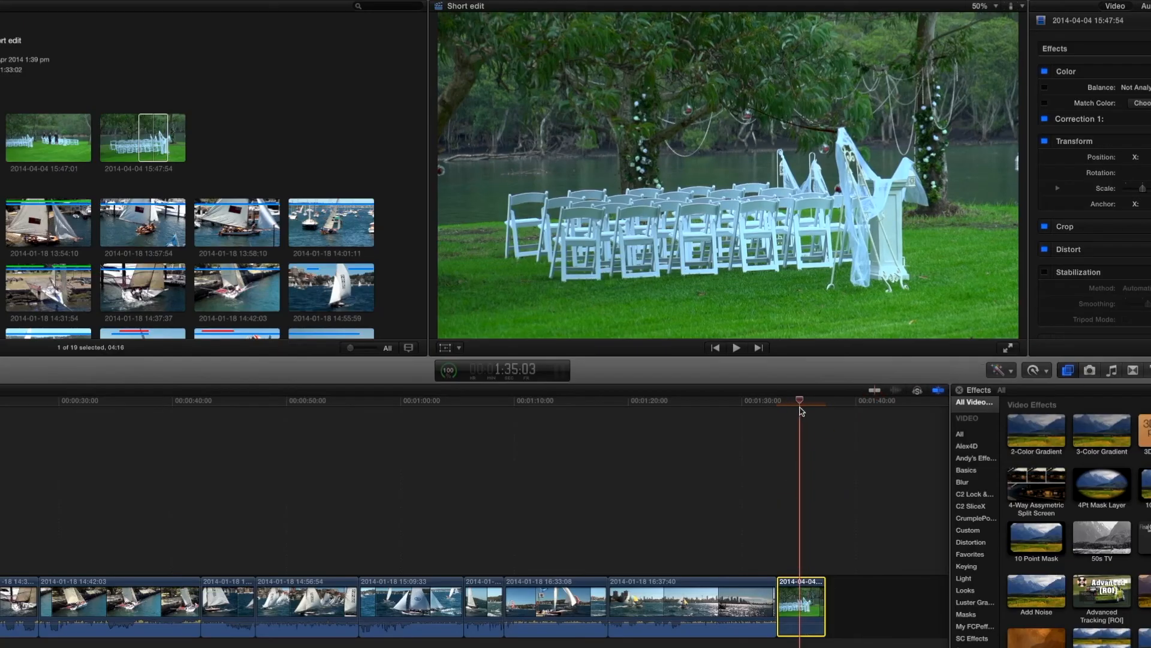
{"action": "left_click", "coordinate": [1020, 7]}
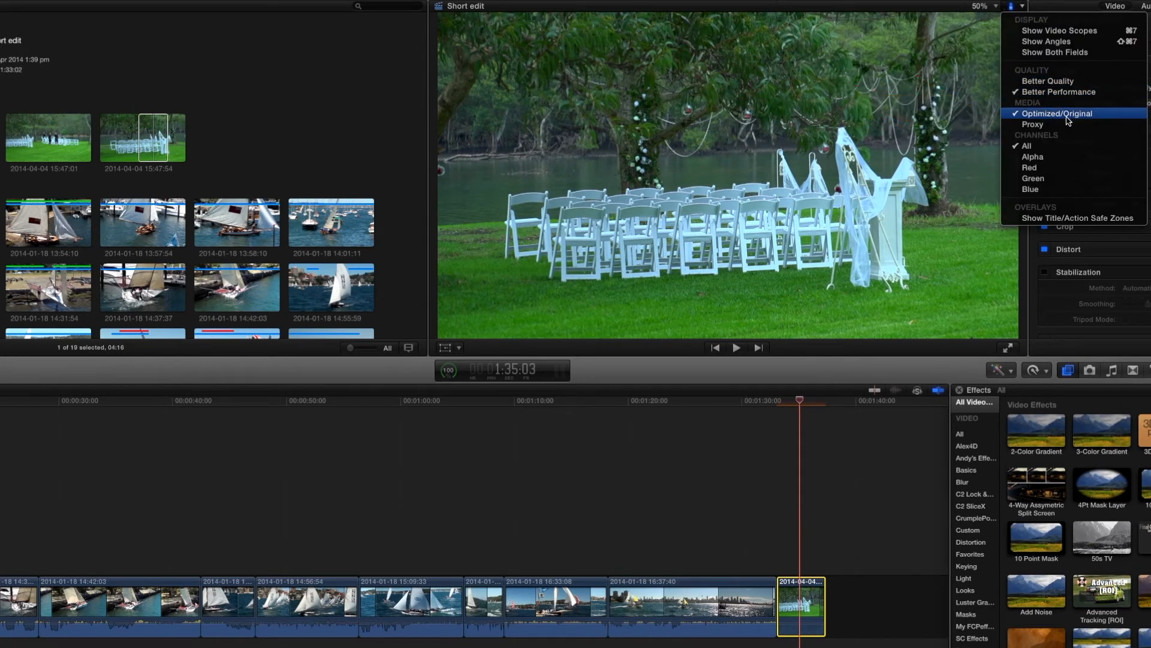
{"action": "left_click", "coordinate": [1049, 130]}
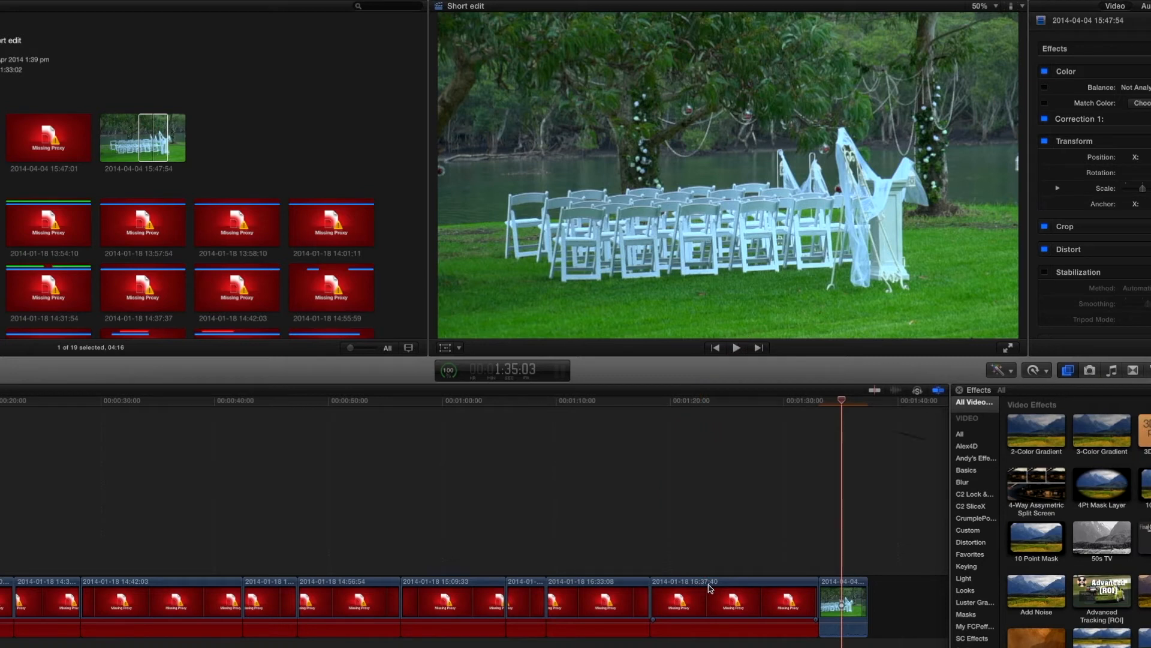
{"action": "scroll", "coordinate": [358, 293], "scroll_direction": "down", "scroll_amount": 3}
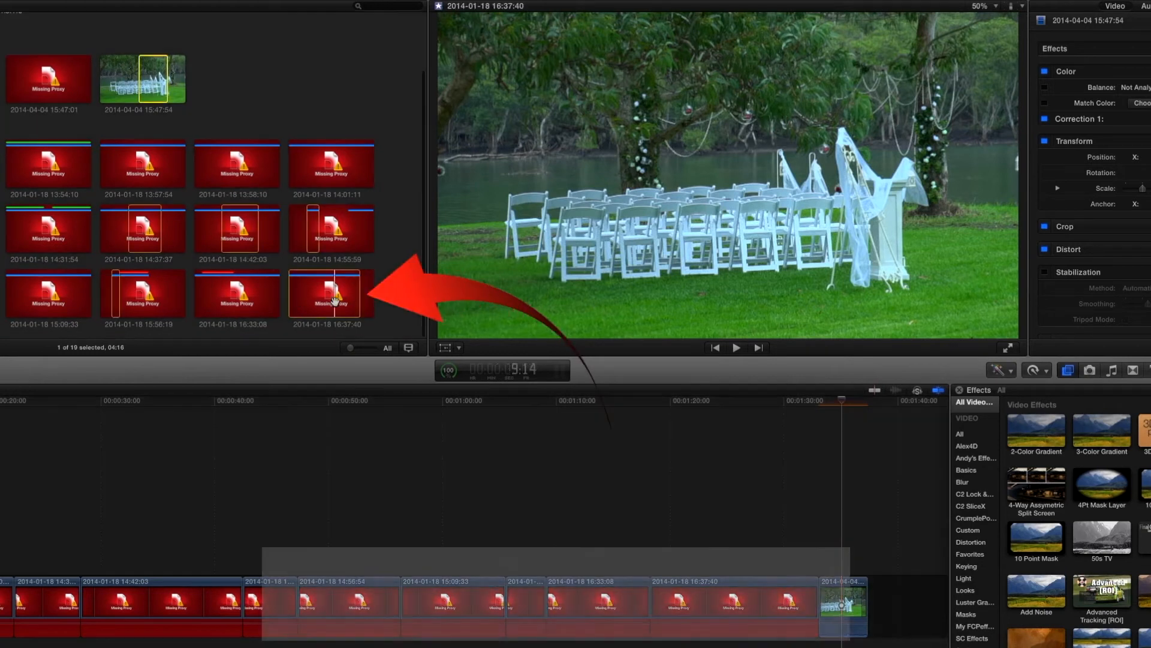
{"action": "left_click", "coordinate": [334, 300]}
{"action": "right_click", "coordinate": [326, 294]}
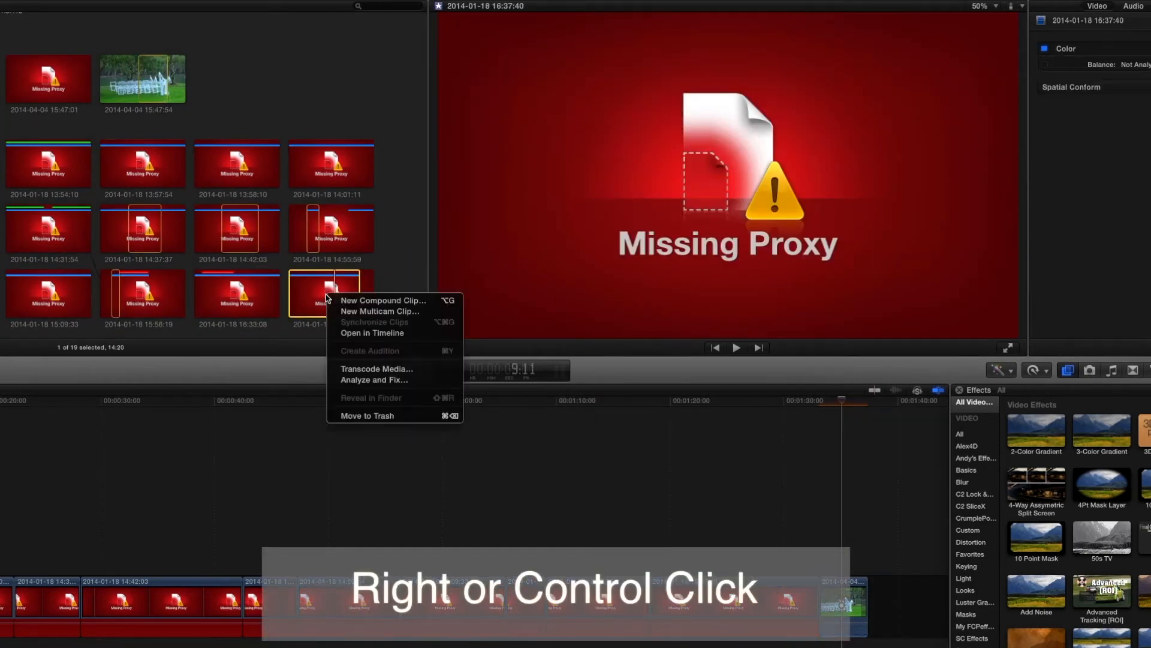
{"action": "left_click", "coordinate": [361, 369]}
{"action": "left_click", "coordinate": [445, 49]}
{"action": "left_click", "coordinate": [605, 86]}
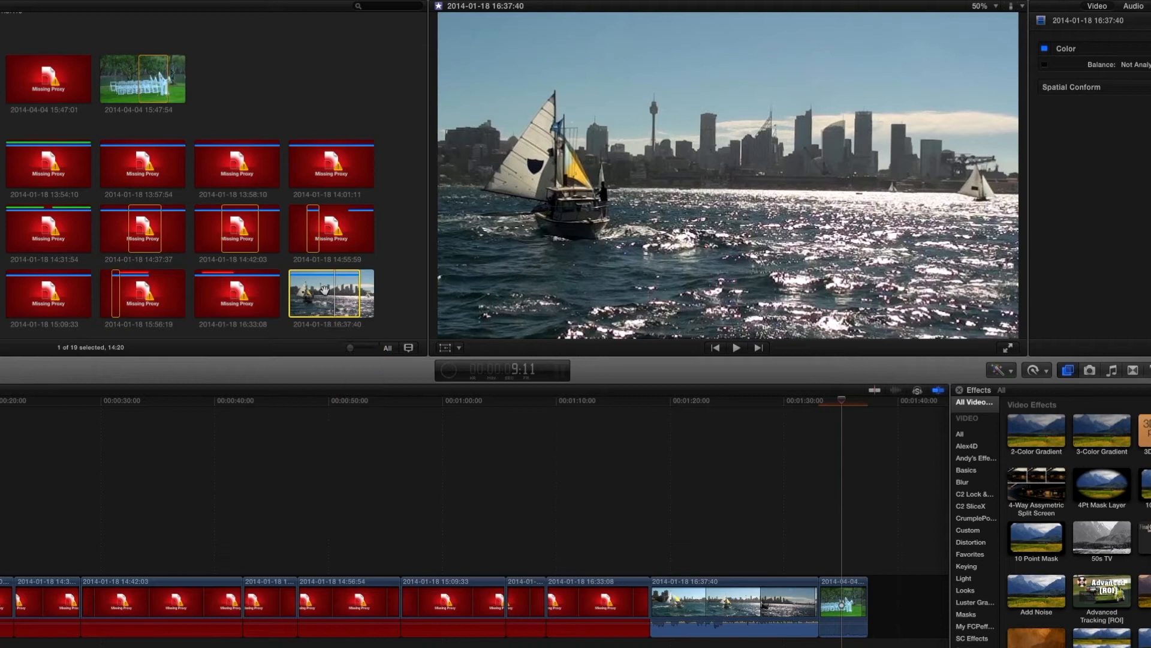
Set the viewer's media playback back to Optimized/Original.
{"action": "left_click", "coordinate": [736, 602]}
{"action": "left_click", "coordinate": [1011, 6]}
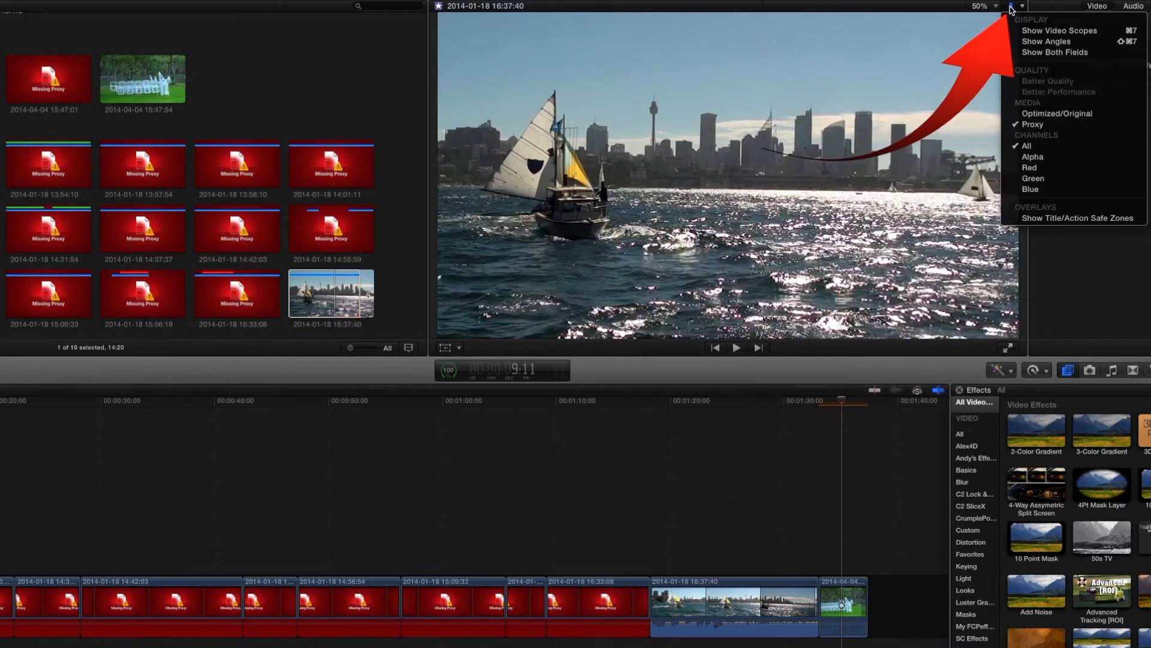
{"action": "left_click", "coordinate": [1059, 114]}
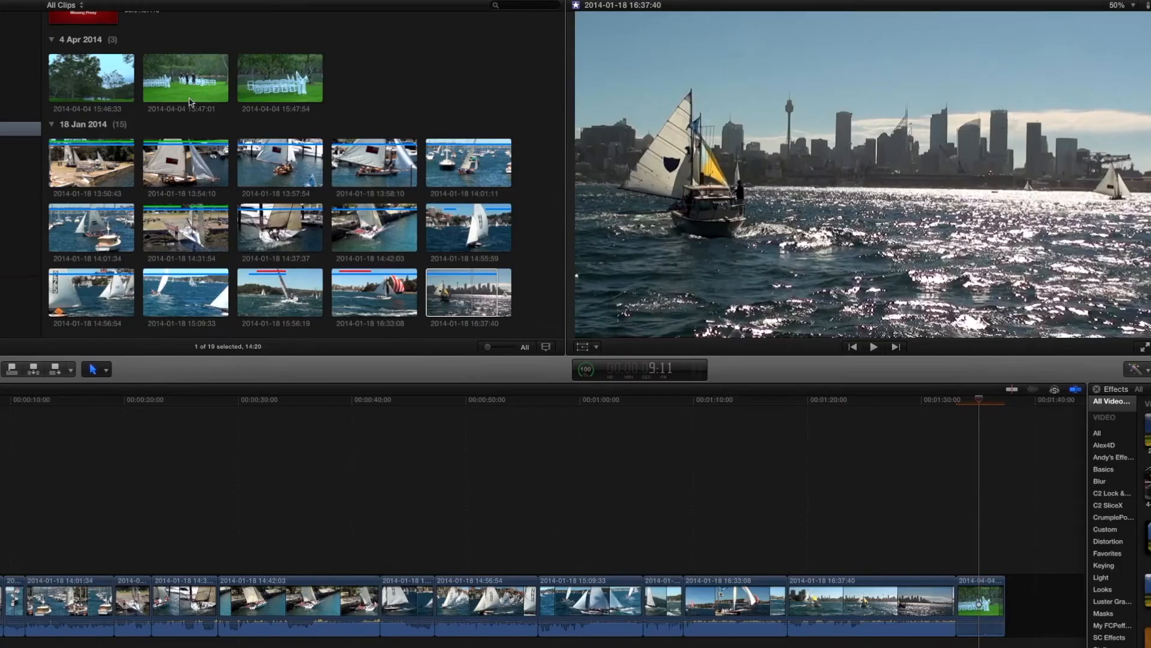
{"action": "left_click", "coordinate": [48, 78]}
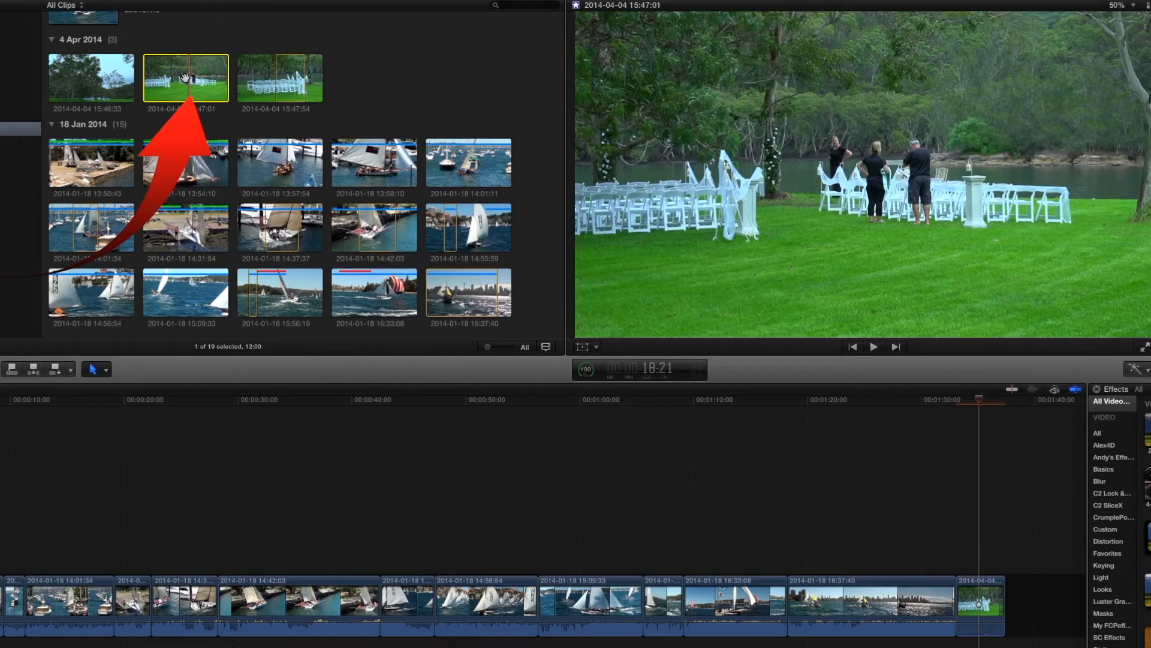
{"action": "scroll", "coordinate": [185, 78], "scroll_direction": "up", "scroll_amount": 1}
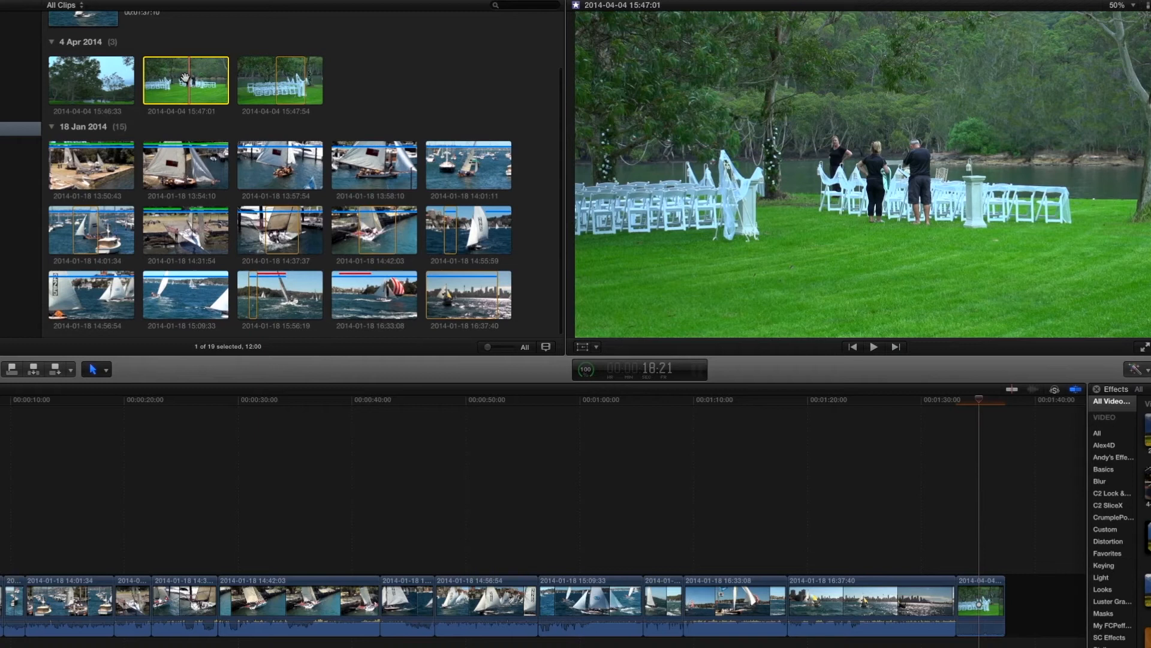
{"action": "right_click", "coordinate": [185, 78]}
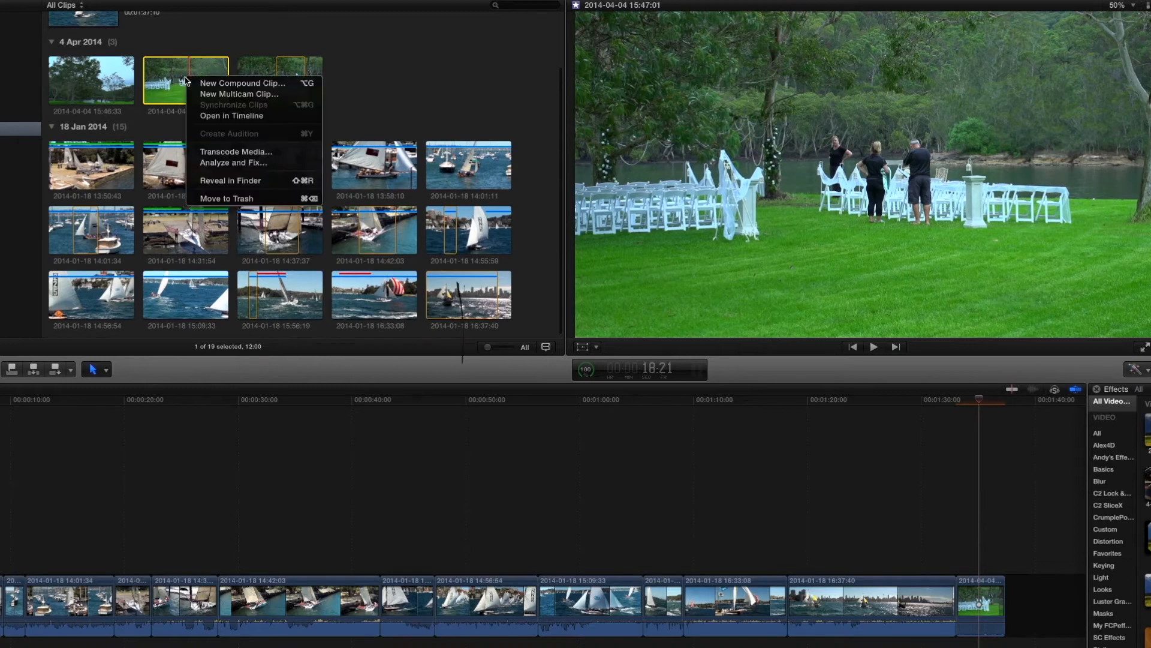
{"action": "left_click", "coordinate": [225, 153]}
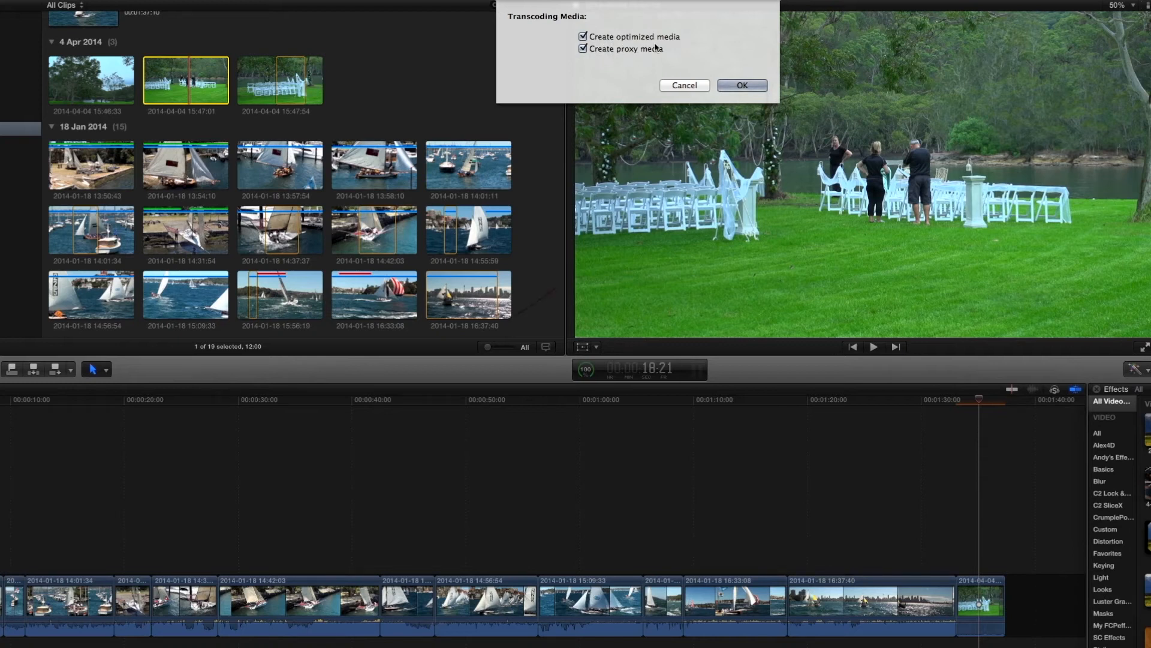
{"action": "left_click", "coordinate": [583, 36]}
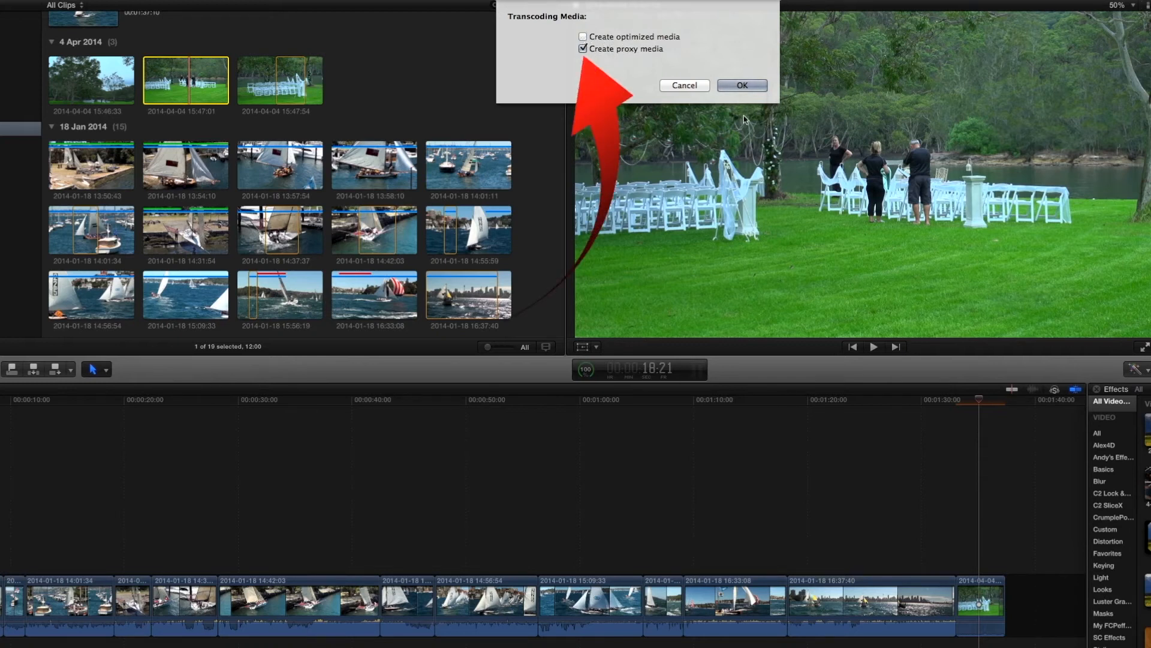
{"action": "left_click", "coordinate": [743, 86]}
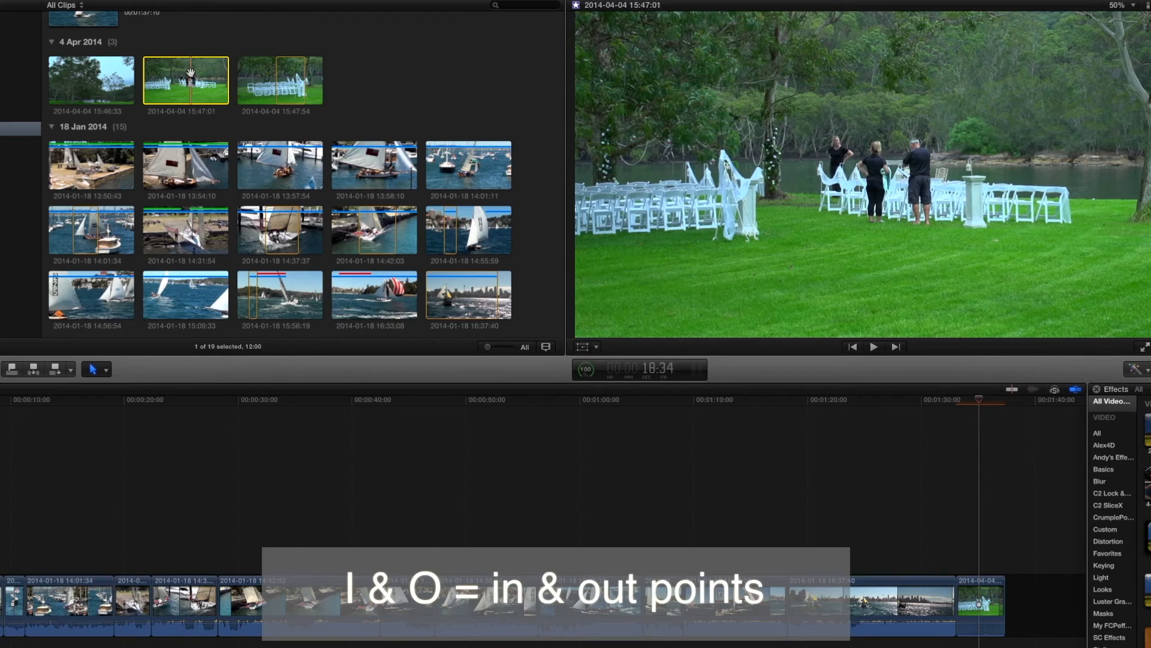
{"action": "key", "text": "i"}
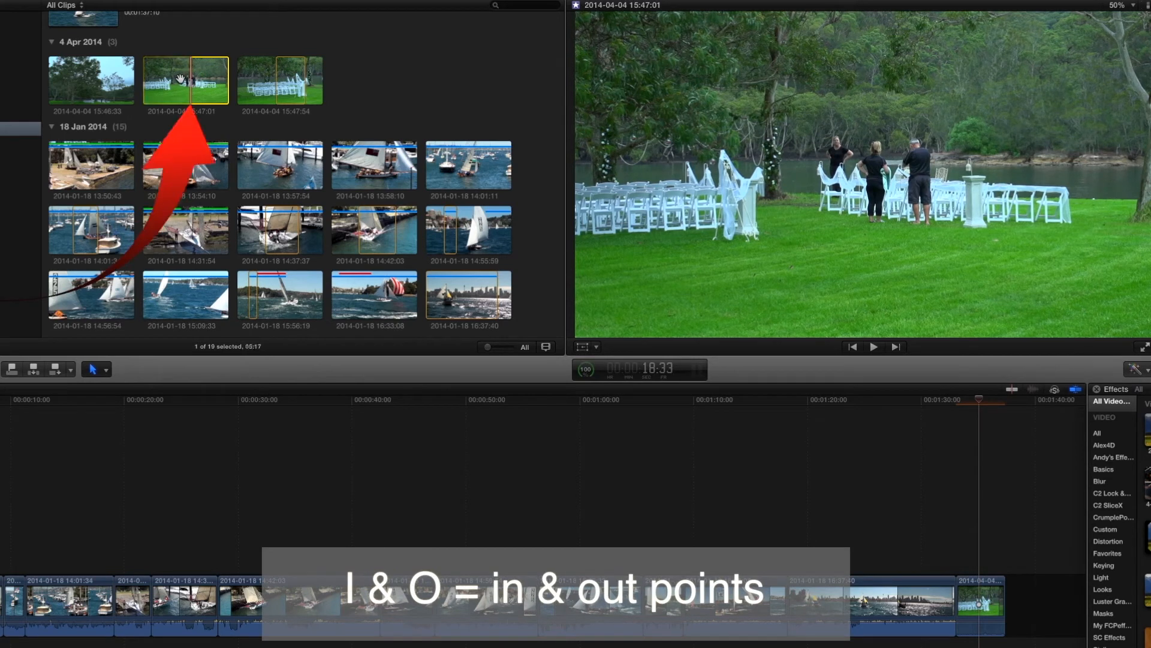
{"action": "key", "text": "o"}
{"action": "left_click_drag", "start_coordinate": [1092, 600], "coordinate": [1017, 599]}
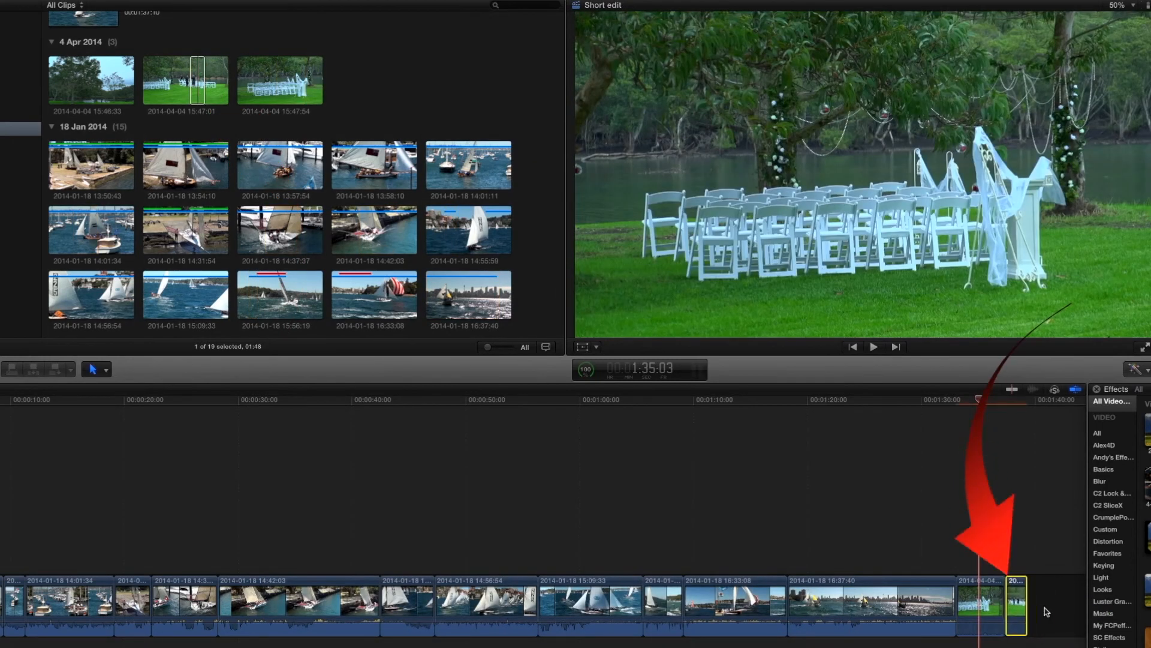
{"action": "left_click", "coordinate": [1014, 411]}
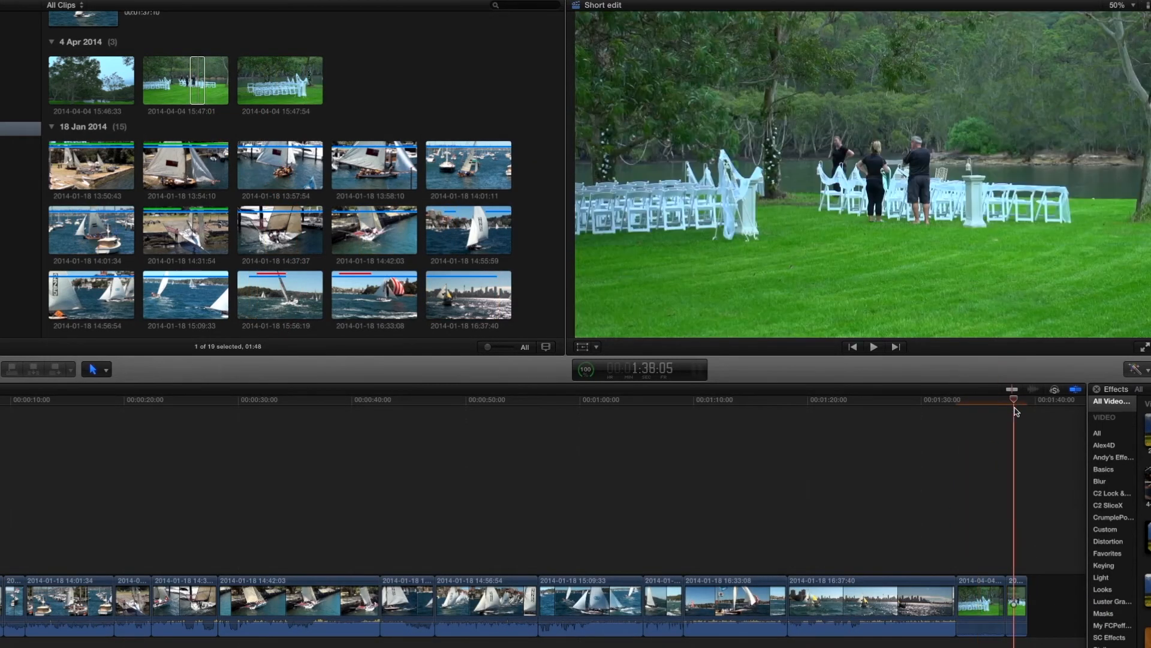
{"action": "right_click", "coordinate": [196, 79]}
{"action": "left_click", "coordinate": [243, 154]}
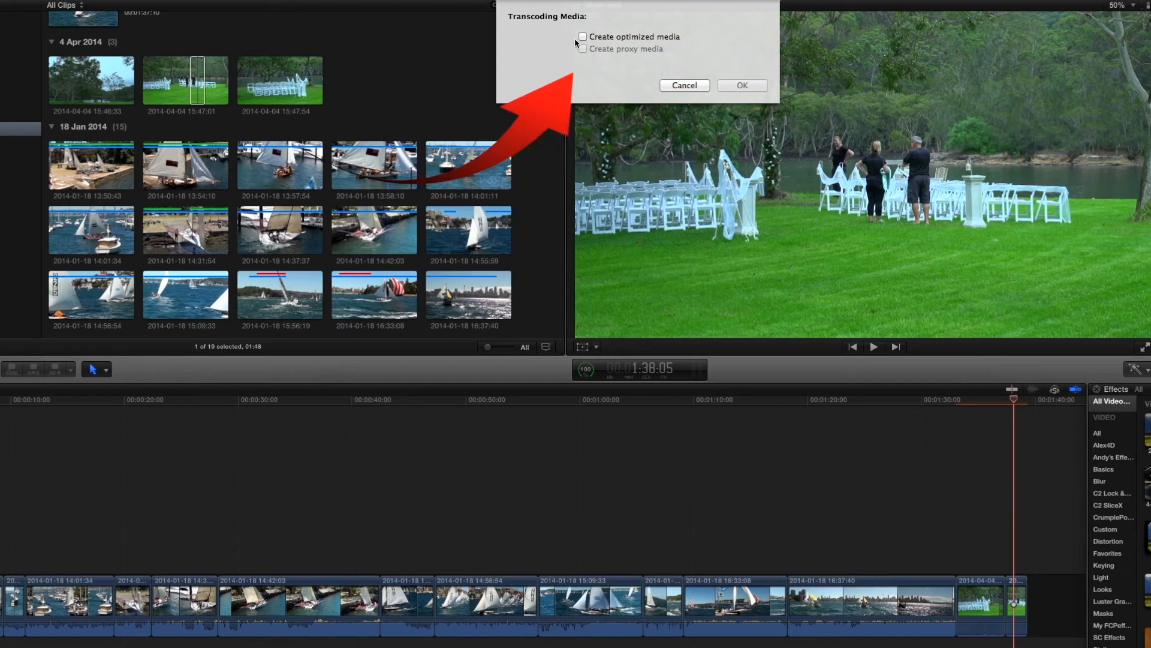
{"action": "left_click", "coordinate": [685, 85]}
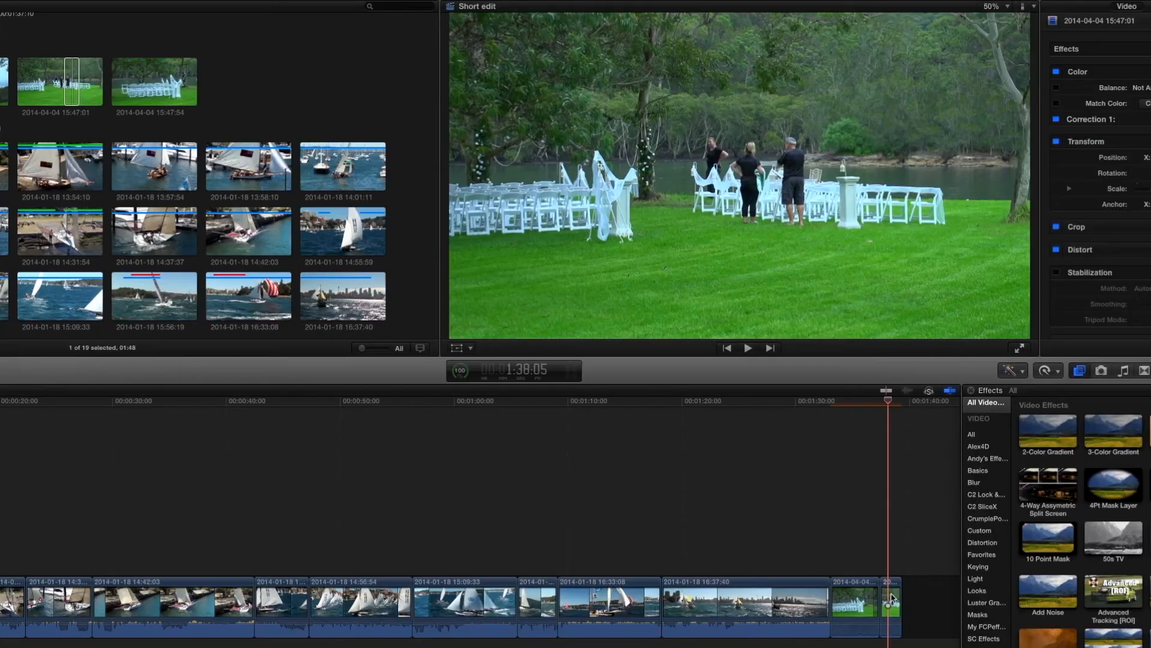
Preview the timeline with Proxy media and return the viewer to Optimized/Original.
{"action": "left_click", "coordinate": [1024, 8]}
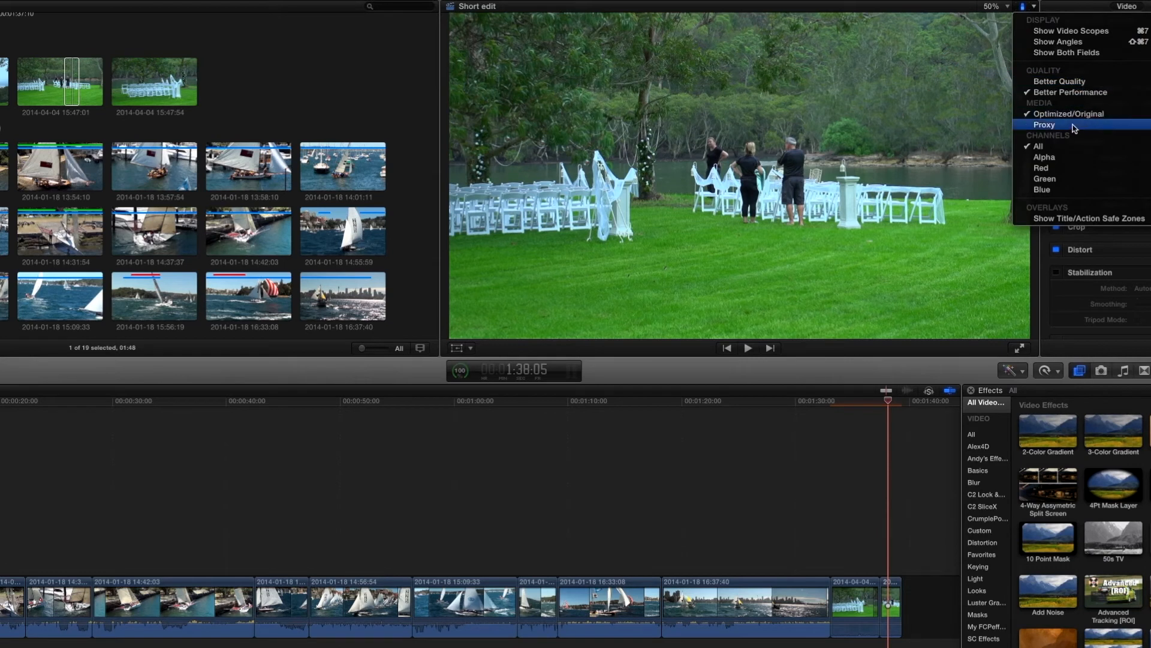
{"action": "left_click", "coordinate": [1045, 125]}
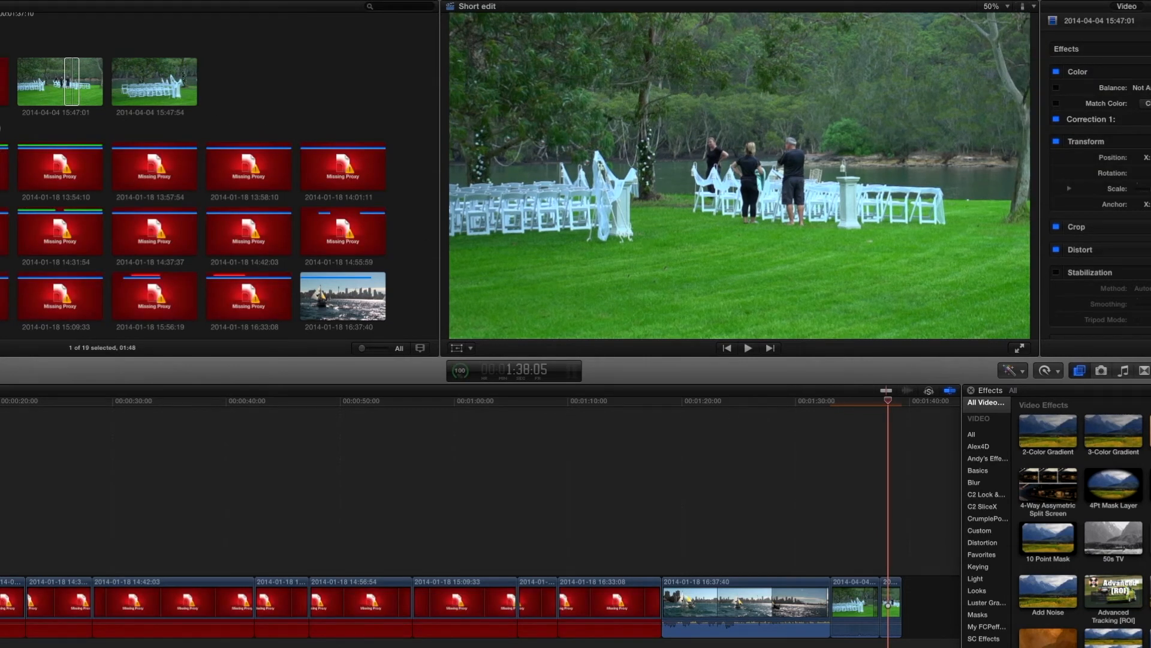
{"action": "left_click", "coordinate": [1026, 7]}
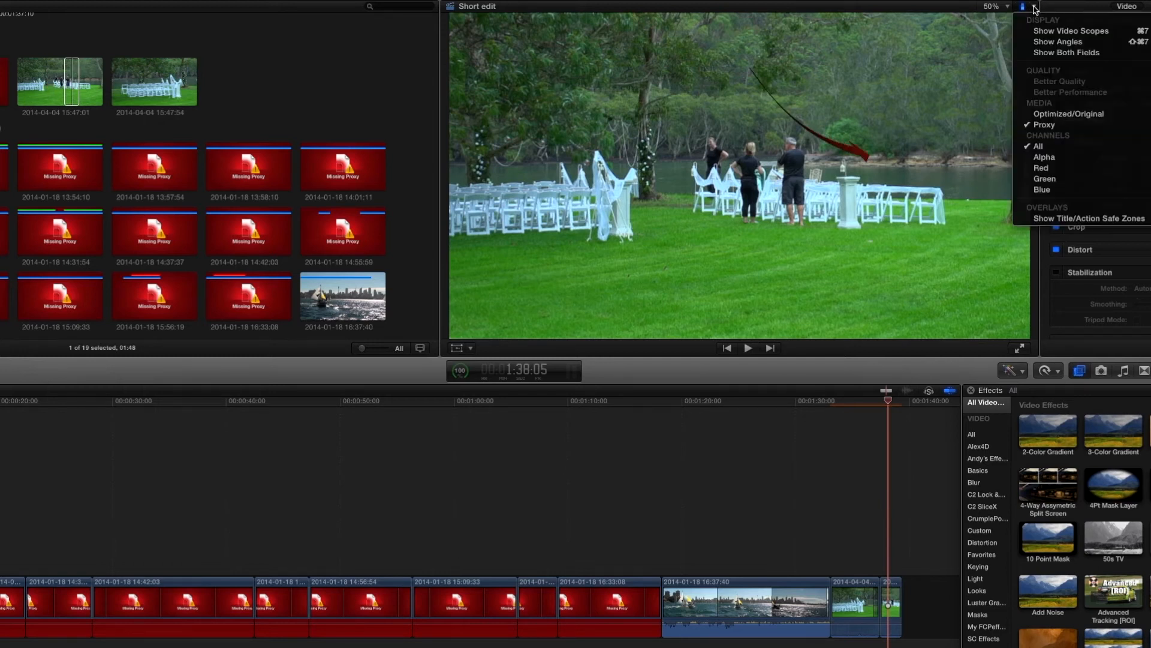
{"action": "left_click", "coordinate": [1057, 116]}
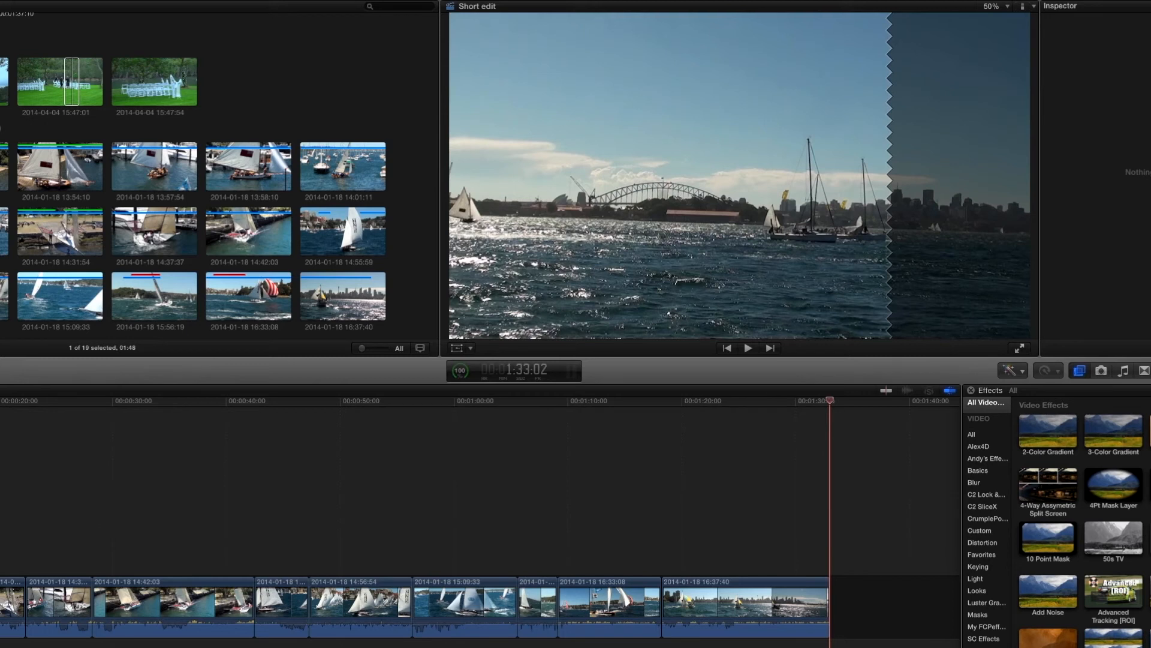
{"action": "right_click", "coordinate": [147, 79]}
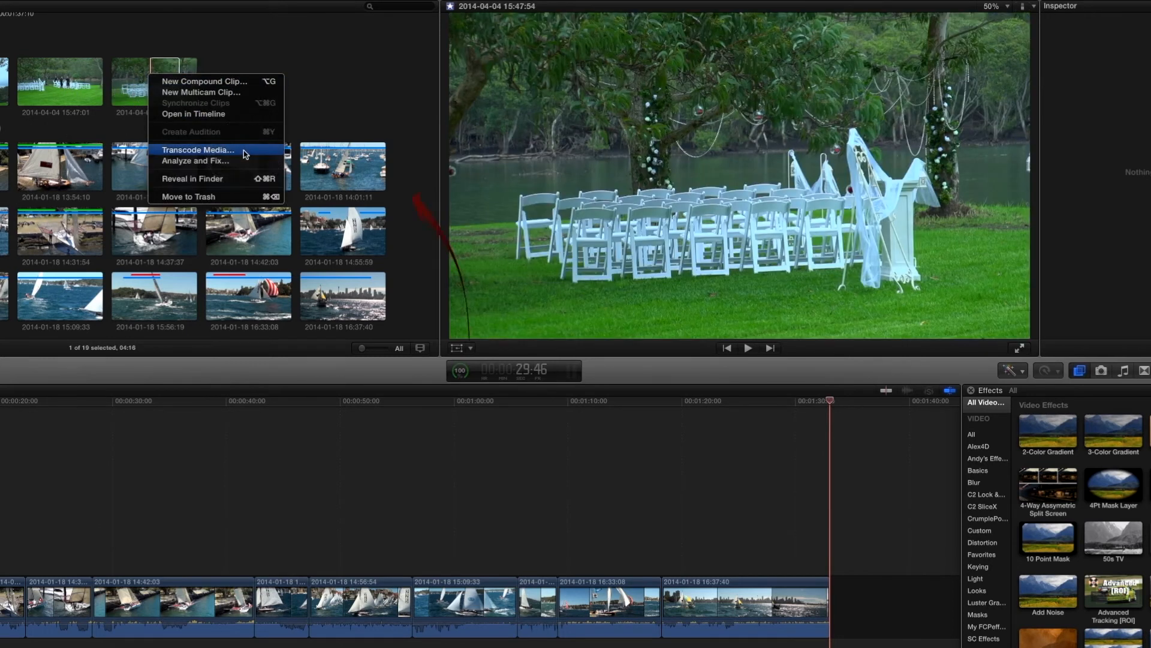
{"action": "left_click", "coordinate": [379, 84]}
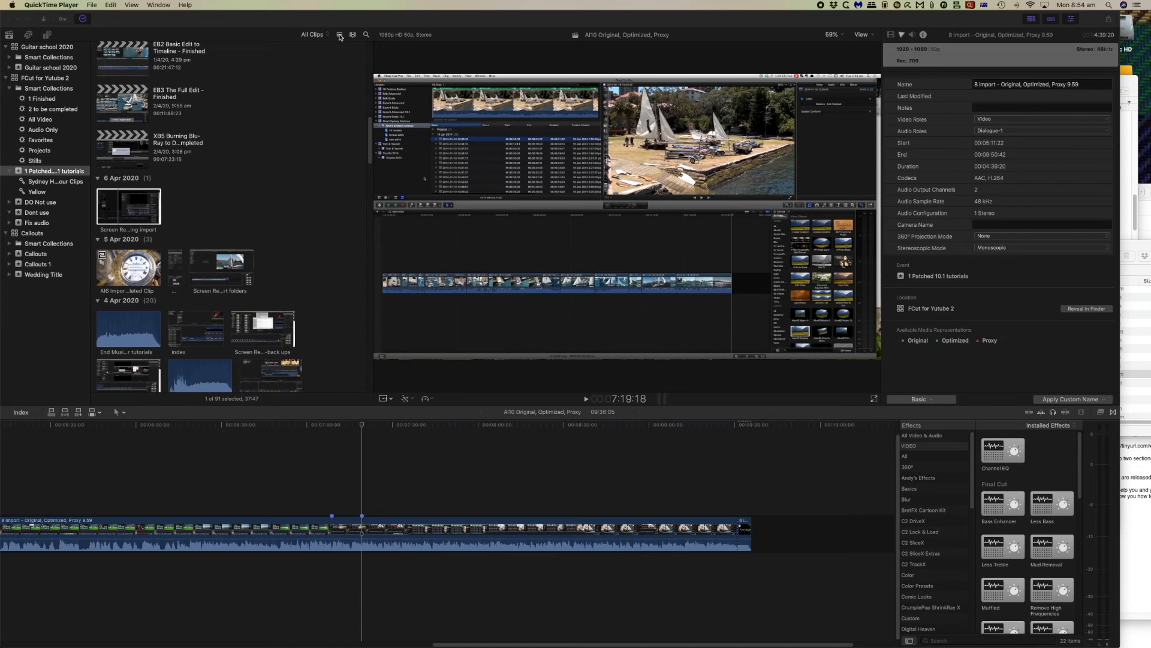
Show the browser clips as a list and add the Codecs column to examine each clip's codec.
{"action": "left_click", "coordinate": [339, 37]}
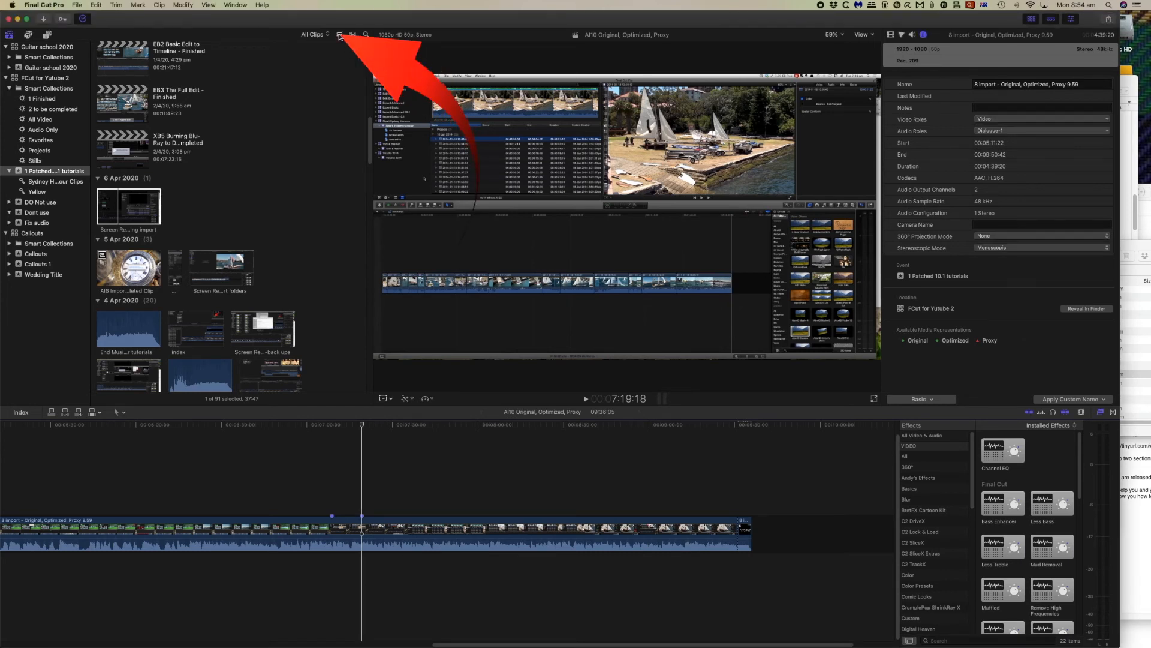
{"action": "left_click", "coordinate": [340, 35]}
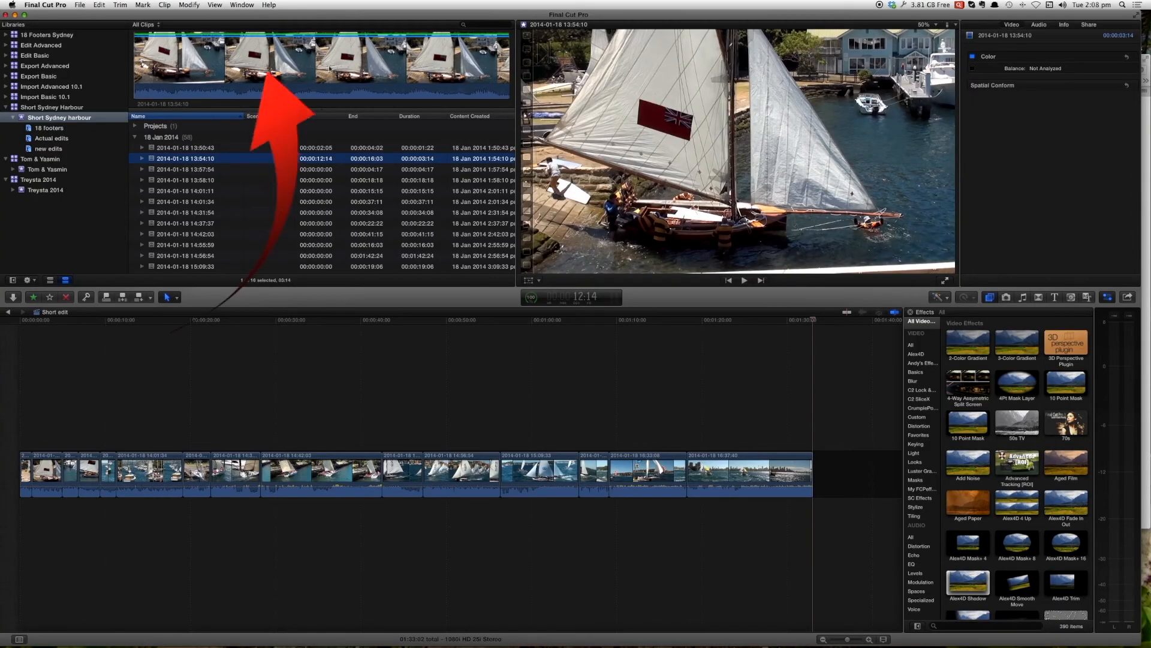
{"action": "scroll", "coordinate": [241, 119], "scroll_direction": "right", "scroll_amount": 2}
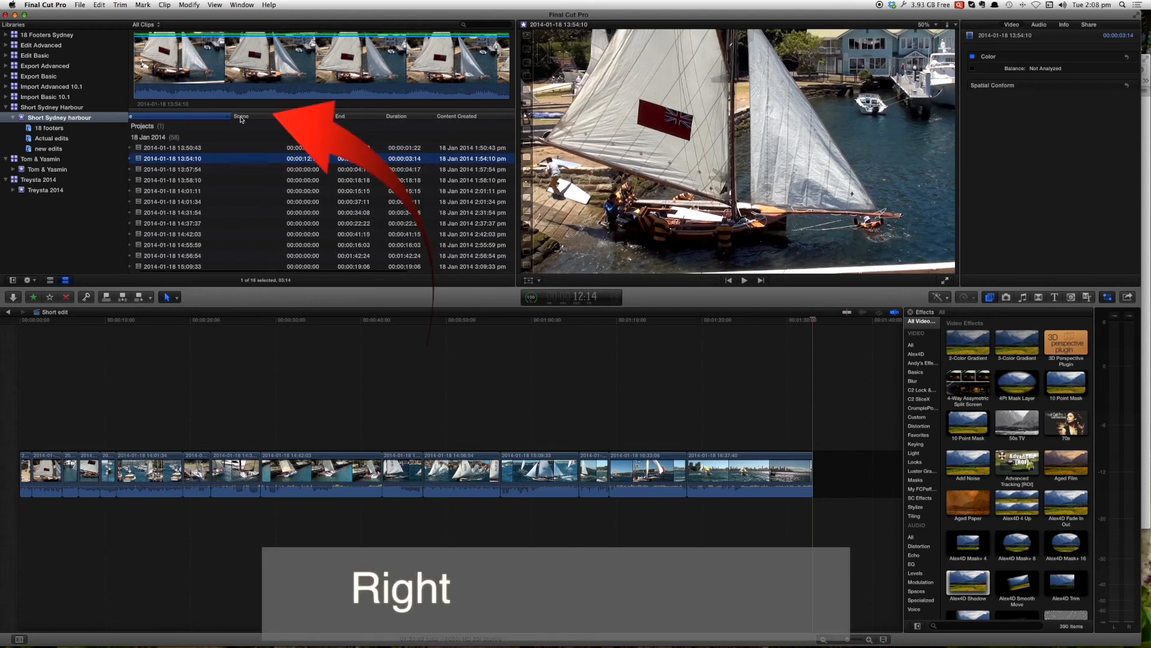
{"action": "right_click", "coordinate": [241, 119]}
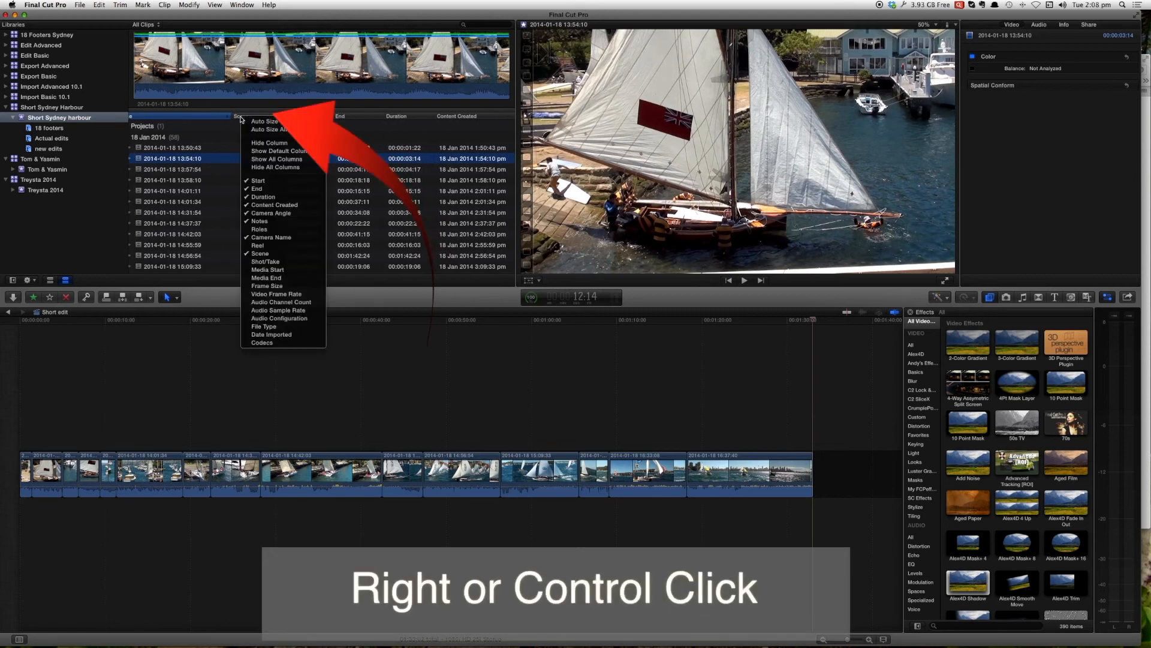
{"action": "left_click", "coordinate": [278, 346]}
{"action": "scroll", "coordinate": [299, 245], "scroll_direction": "right", "scroll_amount": 10}
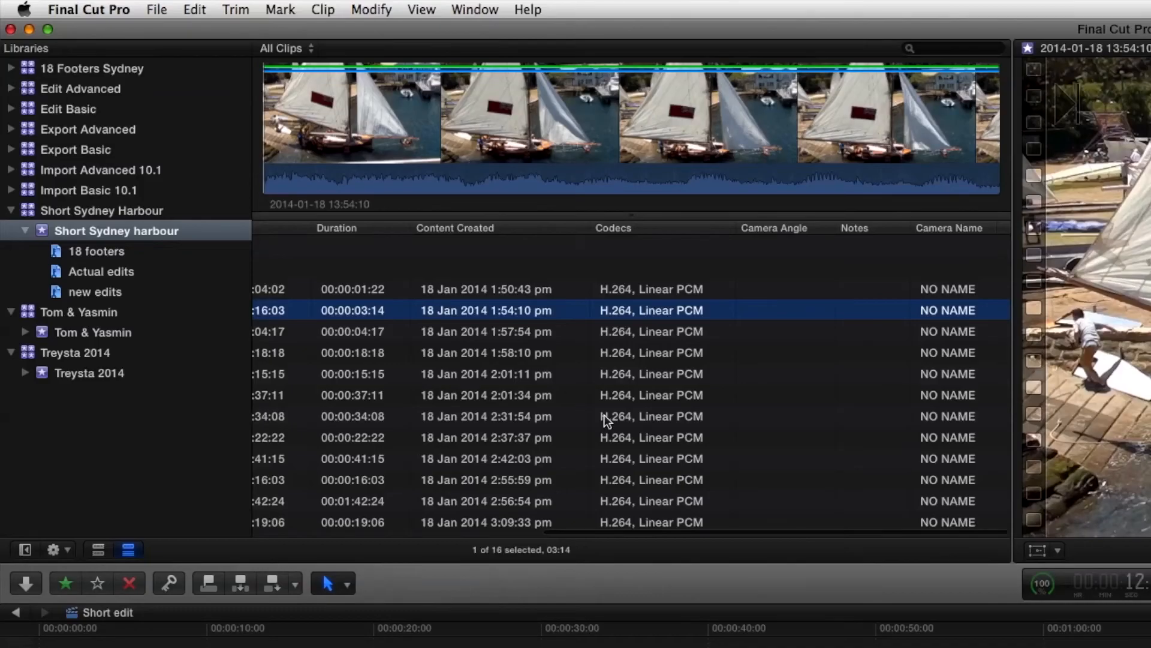
{"action": "scroll", "coordinate": [311, 217], "scroll_direction": "left", "scroll_amount": 10}
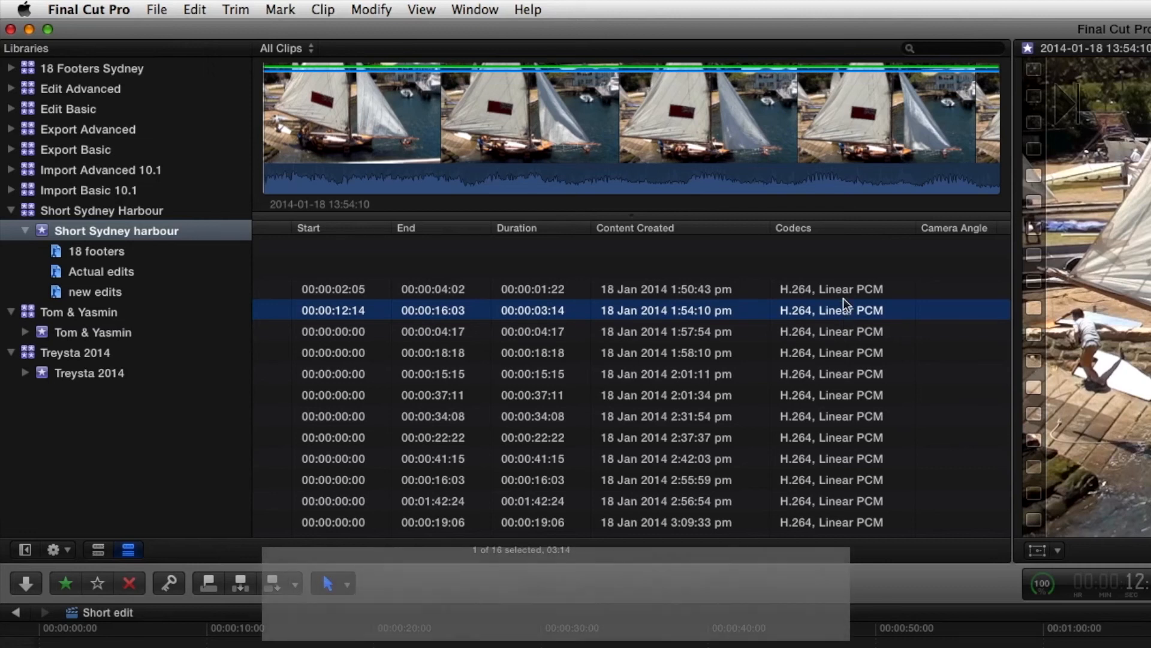
{"action": "right_click", "coordinate": [746, 128]}
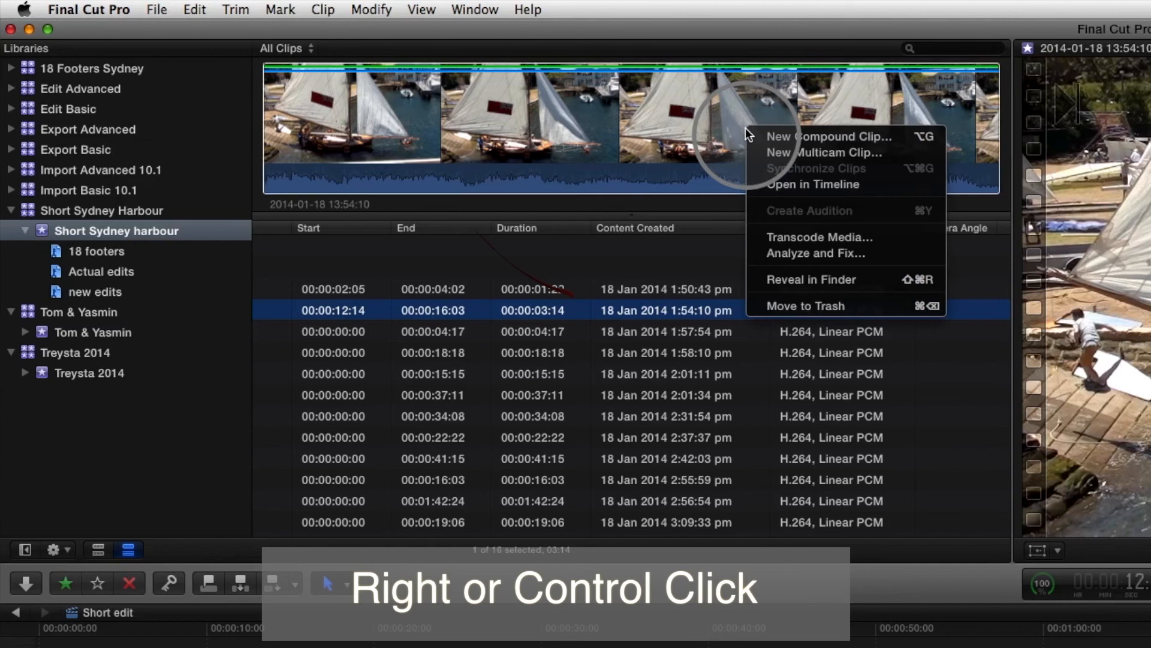
{"action": "left_click", "coordinate": [804, 236]}
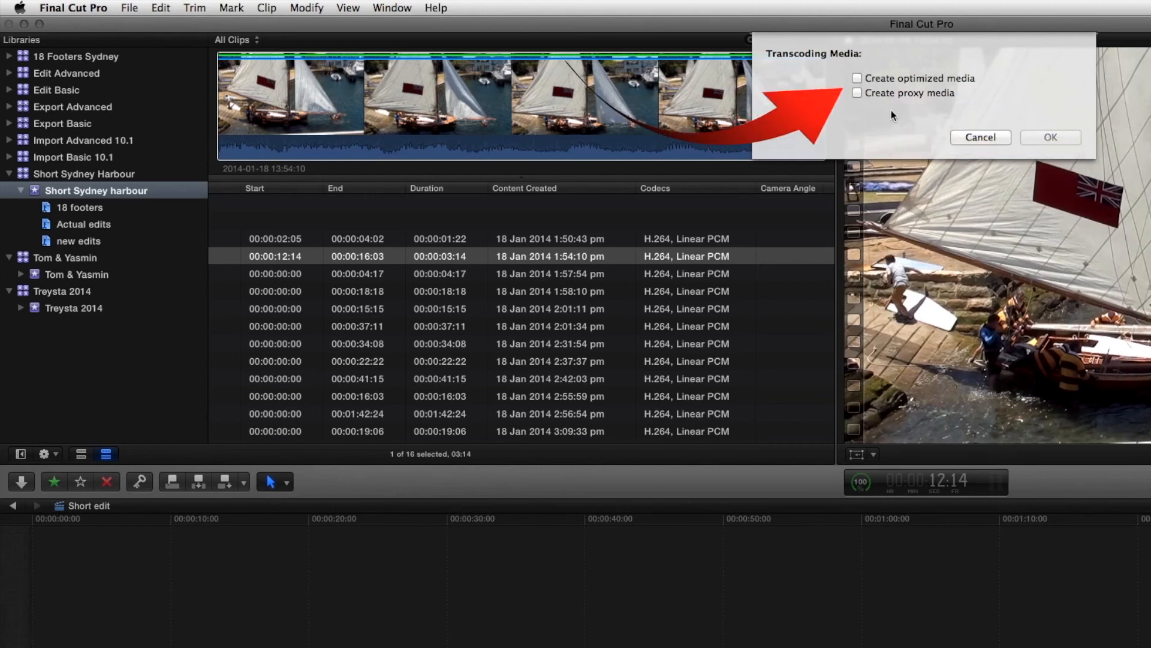
{"action": "left_click", "coordinate": [857, 92]}
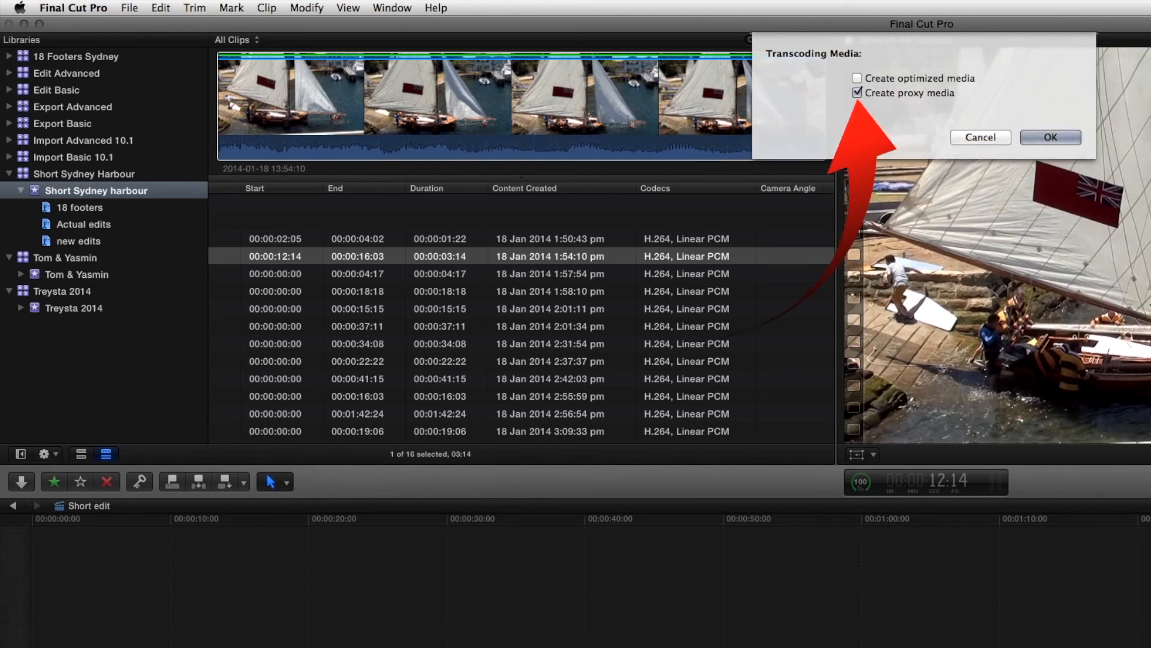
{"action": "left_click", "coordinate": [1060, 132]}
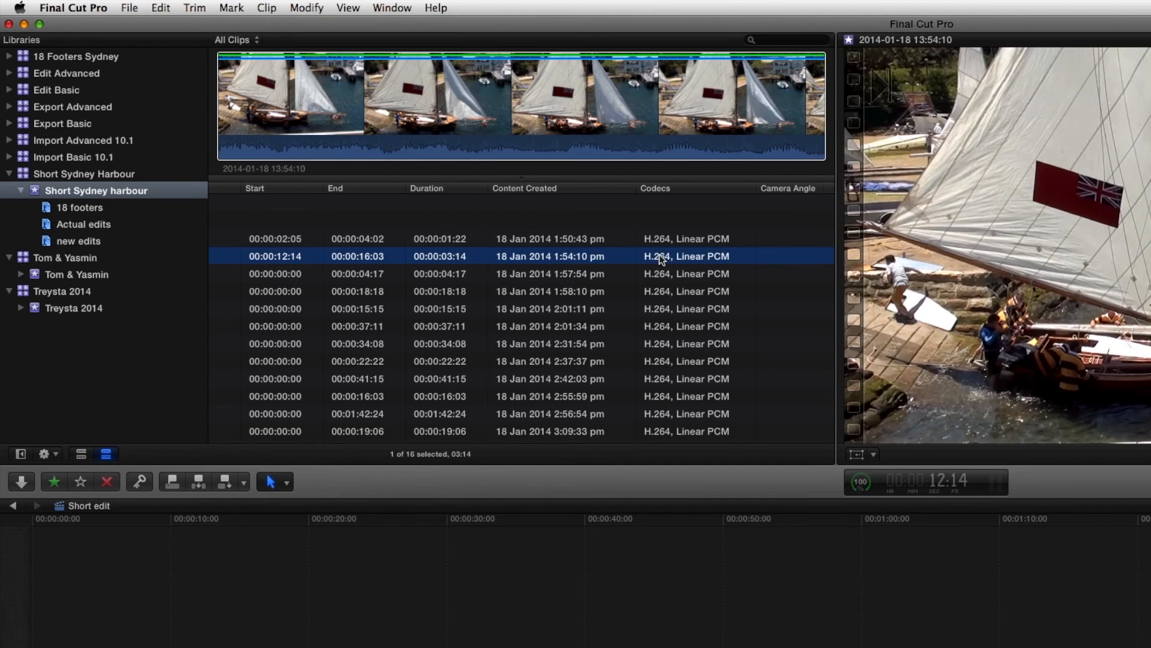
{"action": "scroll", "coordinate": [663, 258], "scroll_direction": "left", "scroll_amount": 3}
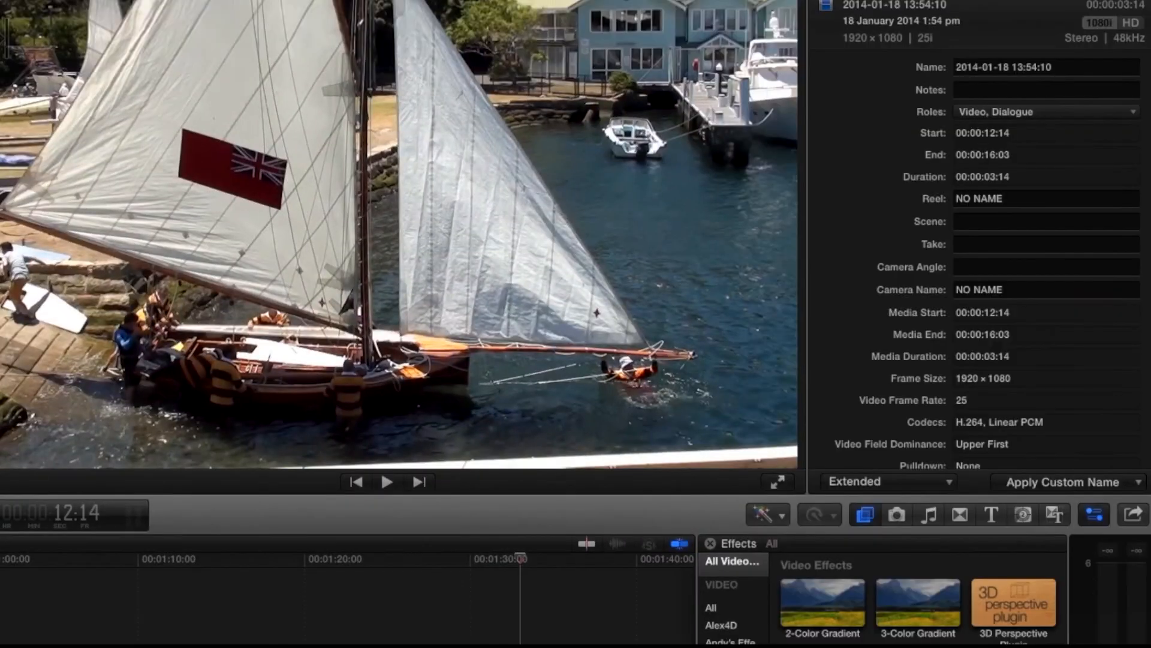
{"action": "scroll", "coordinate": [984, 202], "scroll_direction": "down", "scroll_amount": 5}
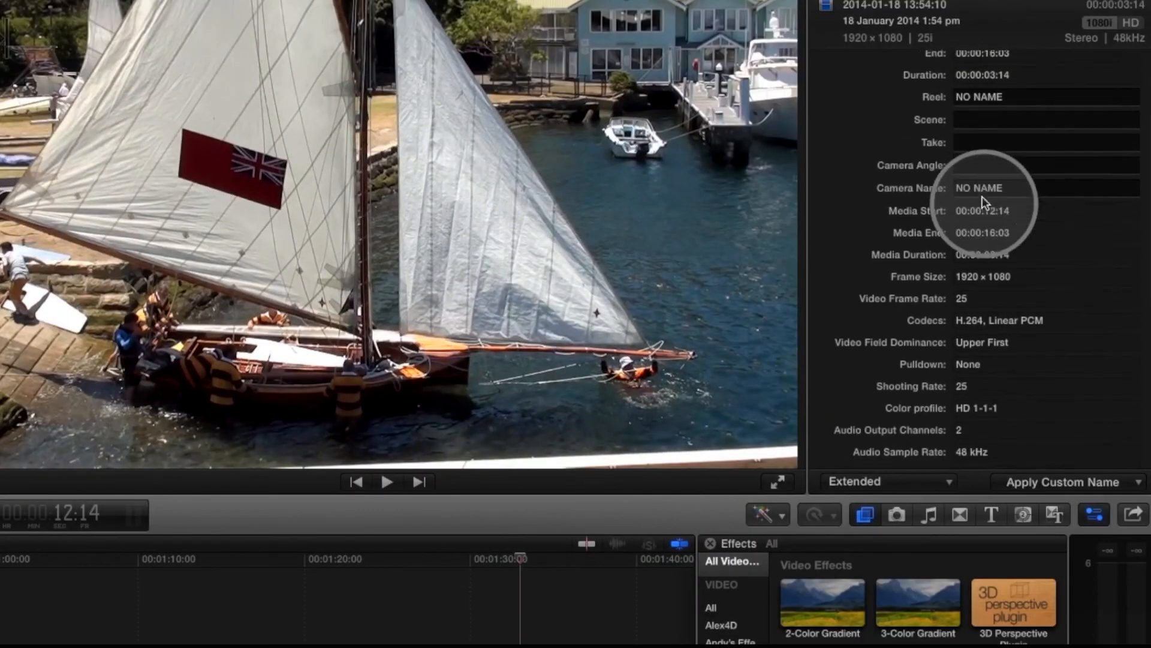
{"action": "scroll", "coordinate": [984, 201], "scroll_direction": "down", "scroll_amount": 5}
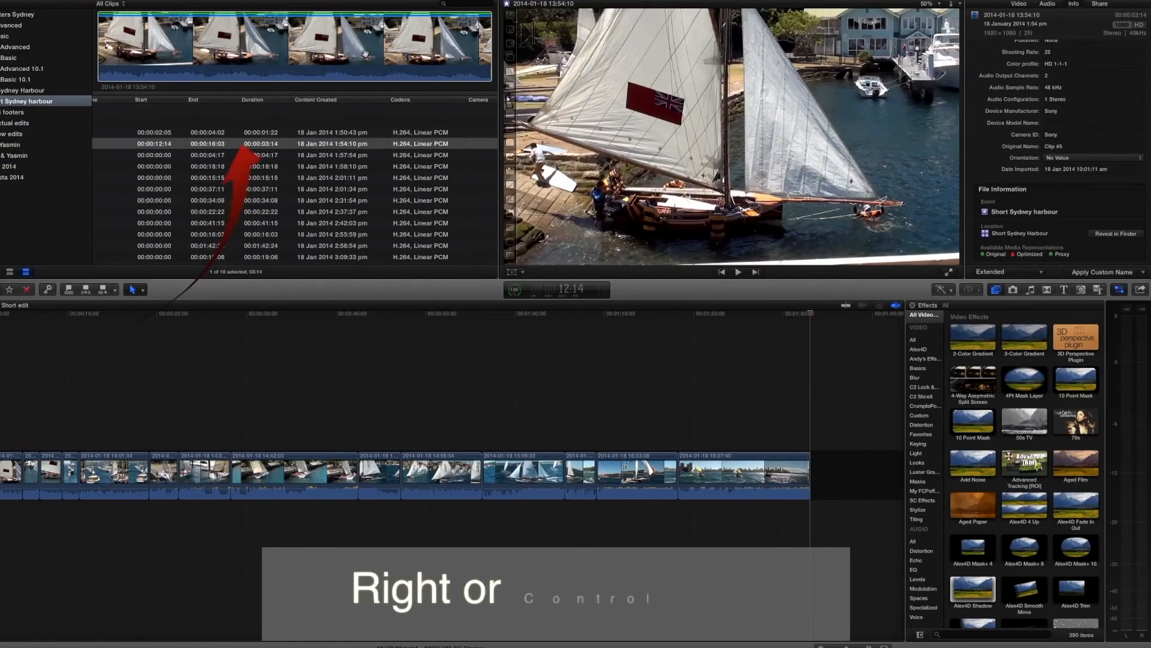
{"action": "right_click", "coordinate": [367, 57]}
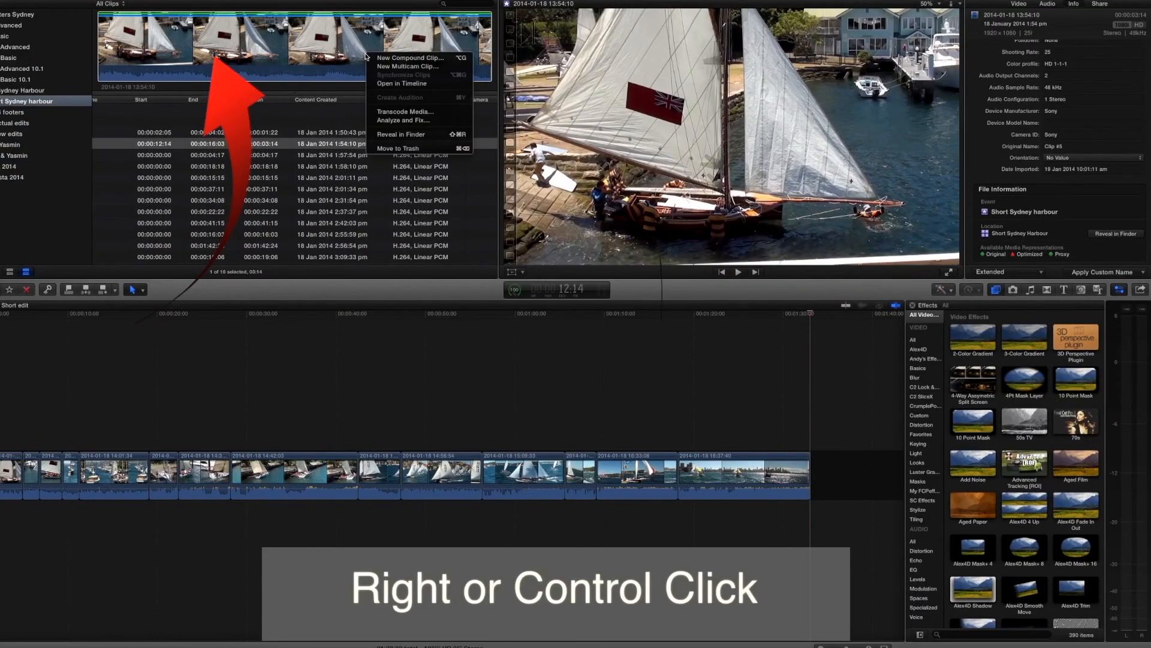
{"action": "left_click", "coordinate": [393, 112]}
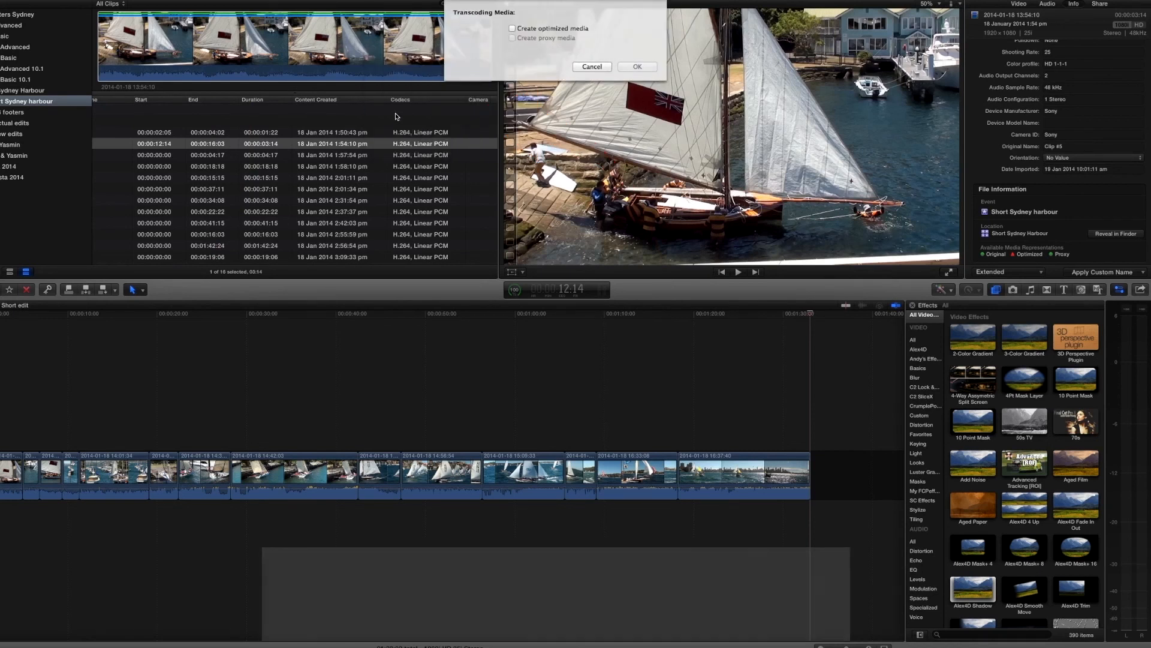
{"action": "left_click", "coordinate": [513, 29]}
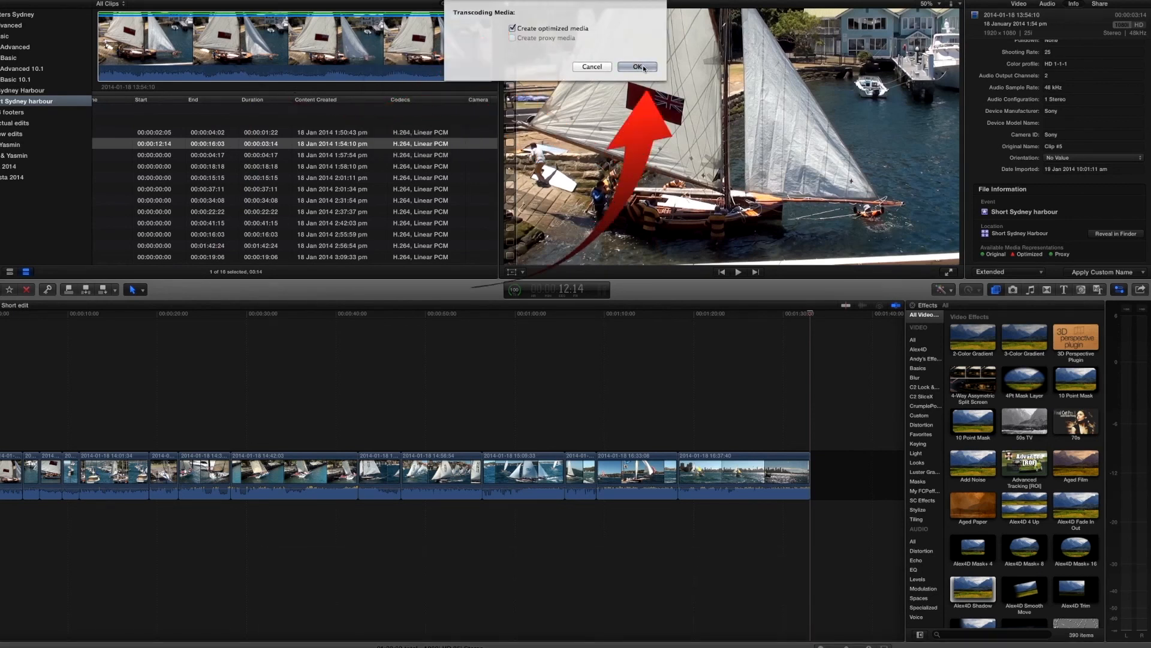
{"action": "left_click", "coordinate": [638, 66]}
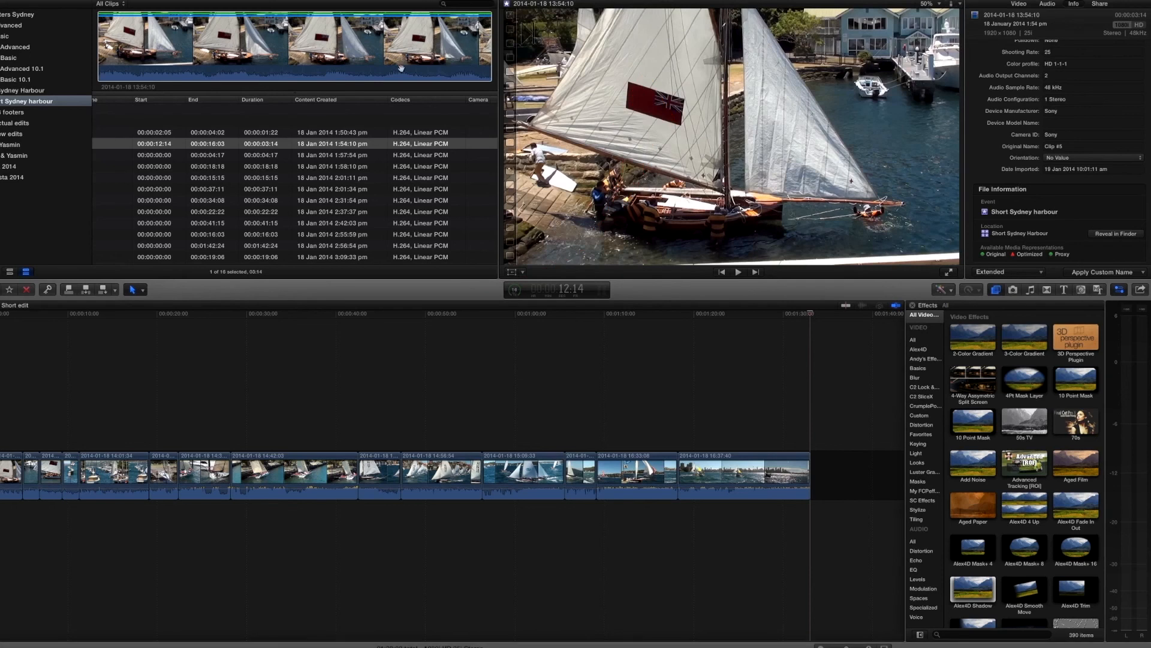